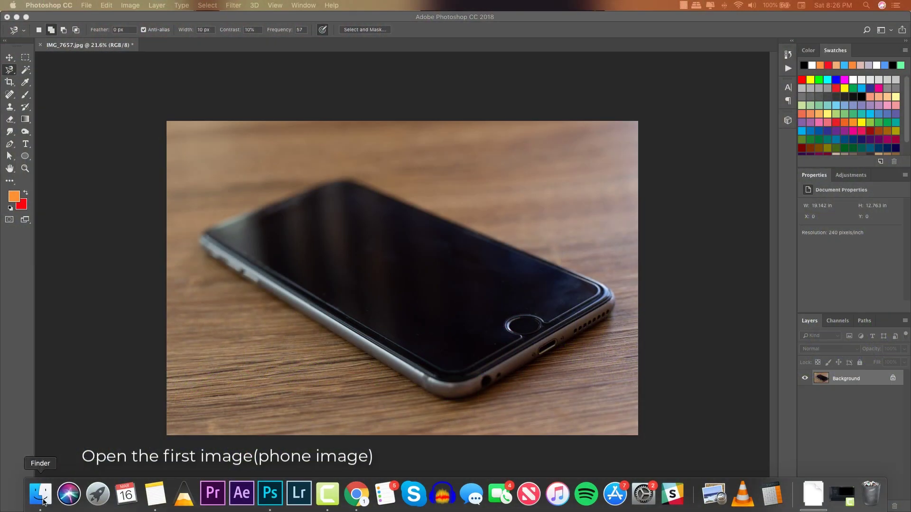
Place IMG_7473.CR2 into the phone document with Camera Raw lens profile corrections enabled
click(43, 502)
drag(448, 101, 288, 244)
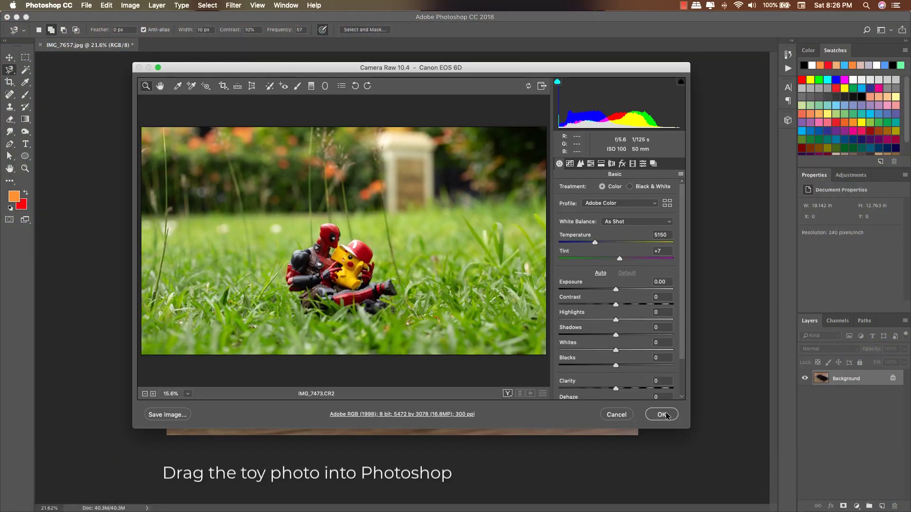
click(601, 163)
click(611, 163)
click(580, 216)
click(580, 216)
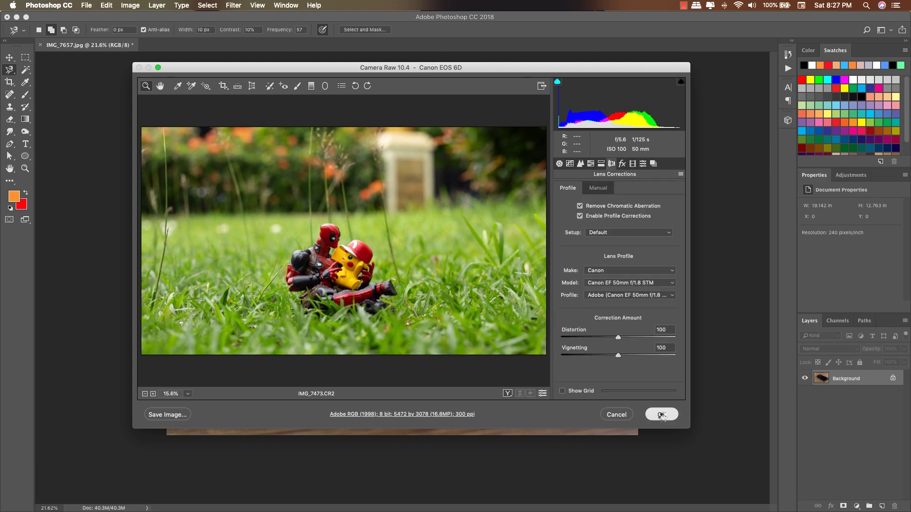
click(661, 415)
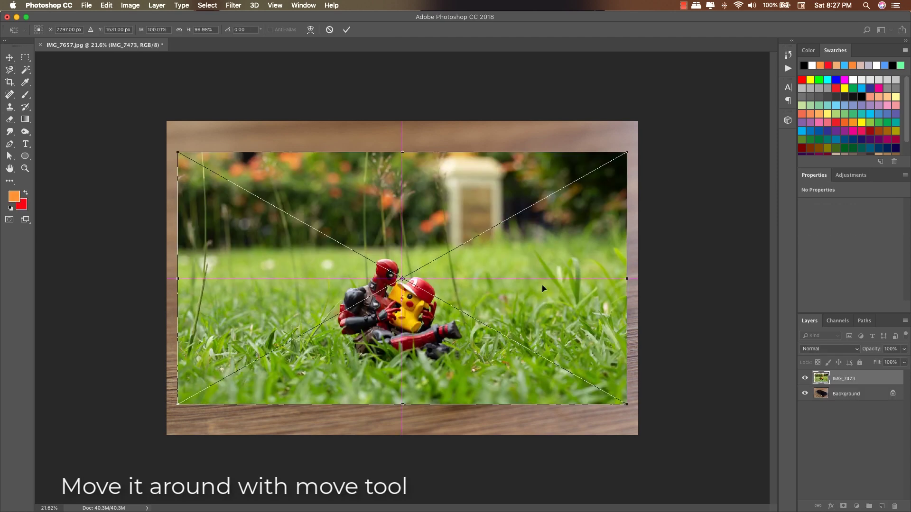
Enlarge the toy photo from its corner and move it up over the phone
drag(542, 288, 544, 265)
drag(626, 131, 728, 73)
drag(504, 285, 499, 252)
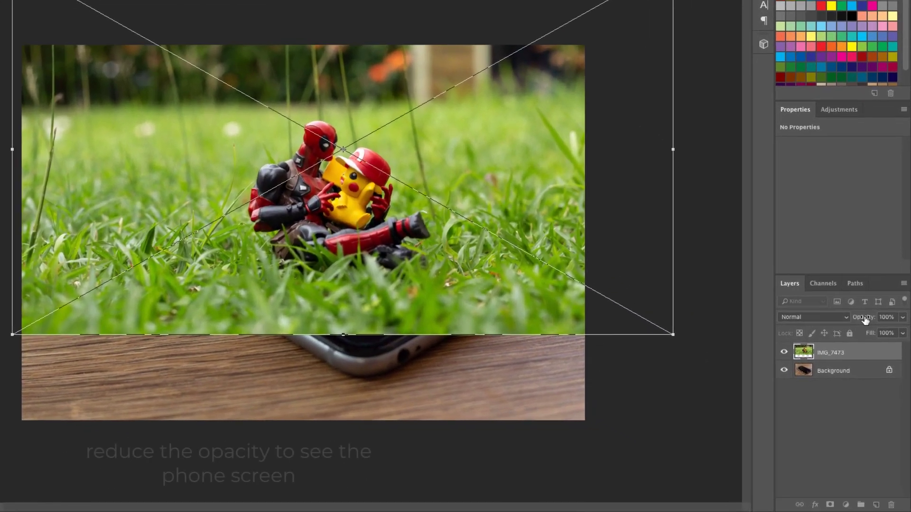
Align the photo to the screen at 63% opacity, commit, then return opacity to 100%
drag(865, 321, 839, 312)
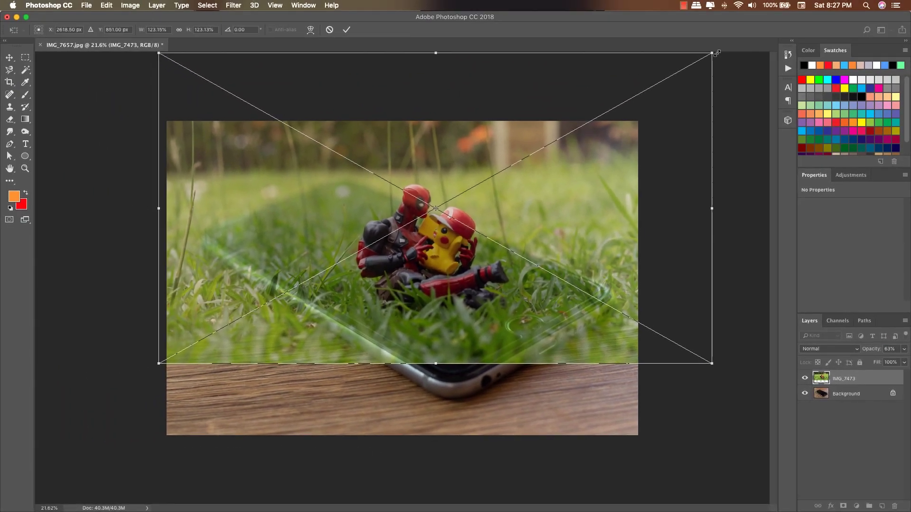
drag(710, 53, 685, 67)
drag(529, 211, 545, 200)
key(Return)
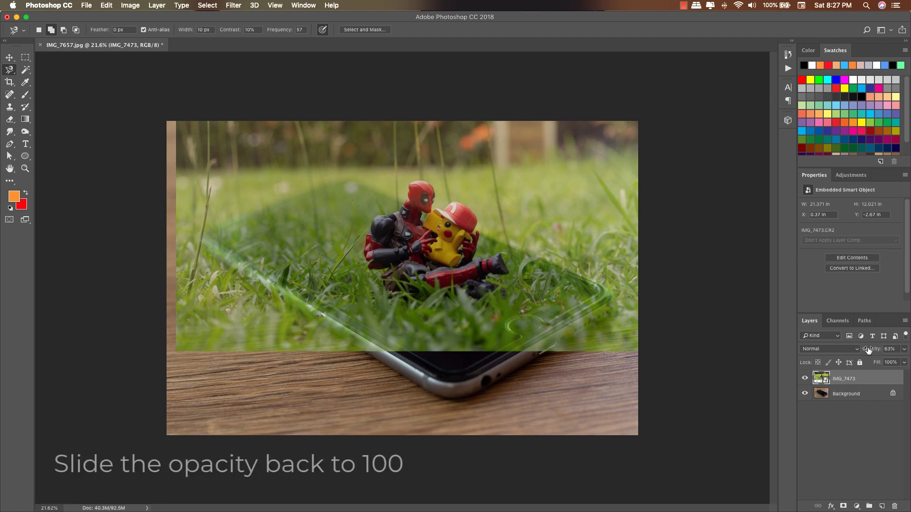
drag(904, 349, 908, 355)
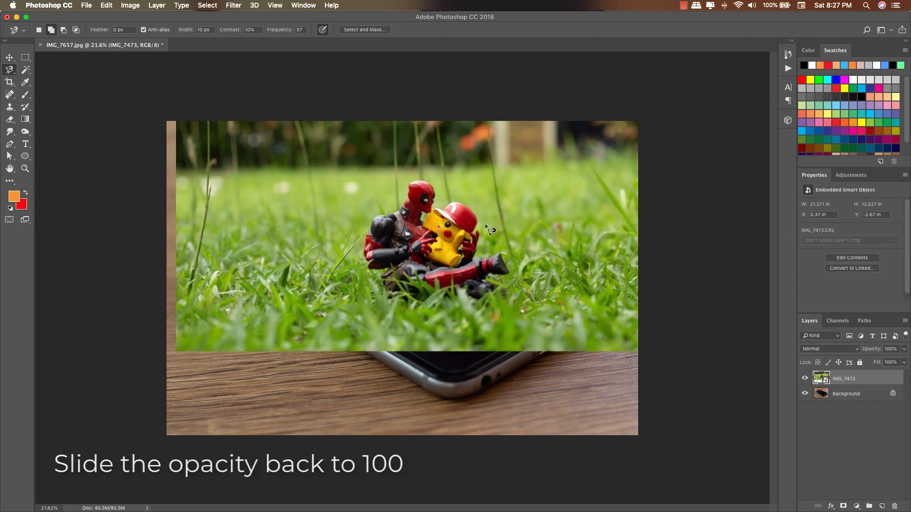
scroll(493, 218, up, 3)
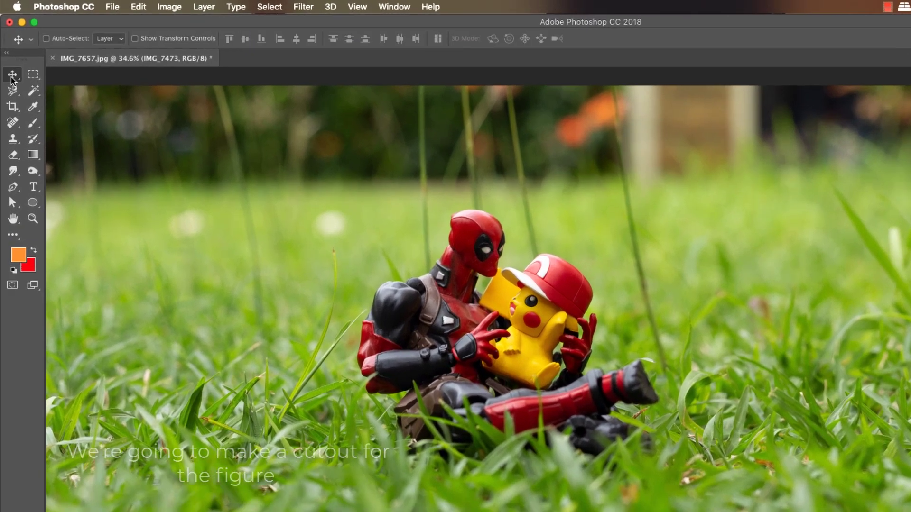
Trace around both toy figures and their grass base with the Magnetic Lasso Tool
right_click(9, 69)
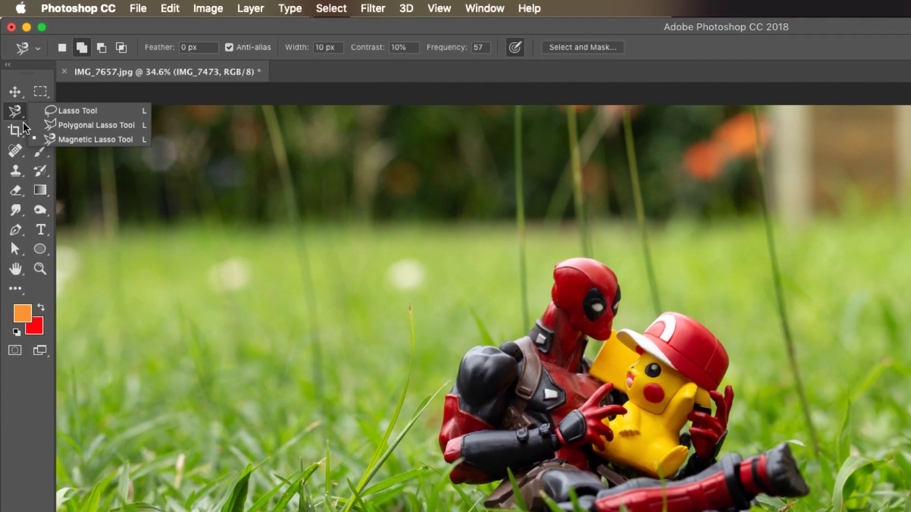
click(95, 139)
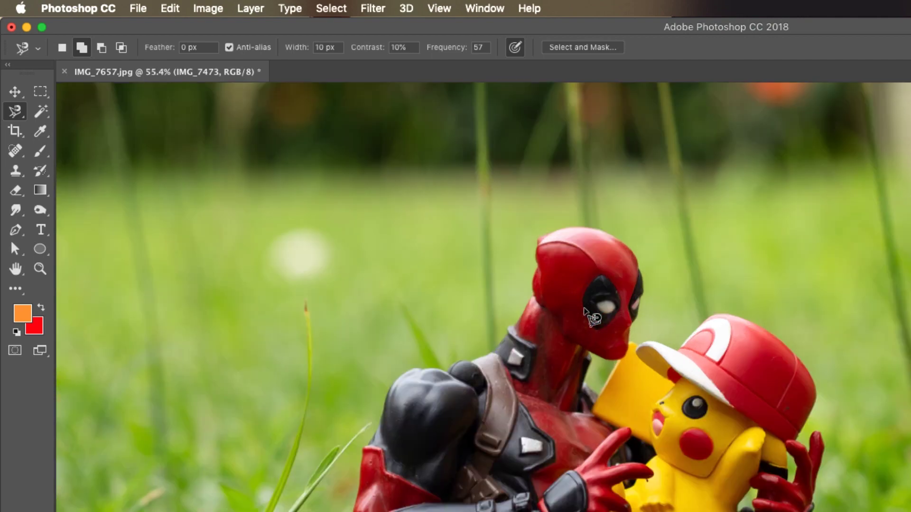
right_click(16, 230)
right_click(14, 111)
click(80, 141)
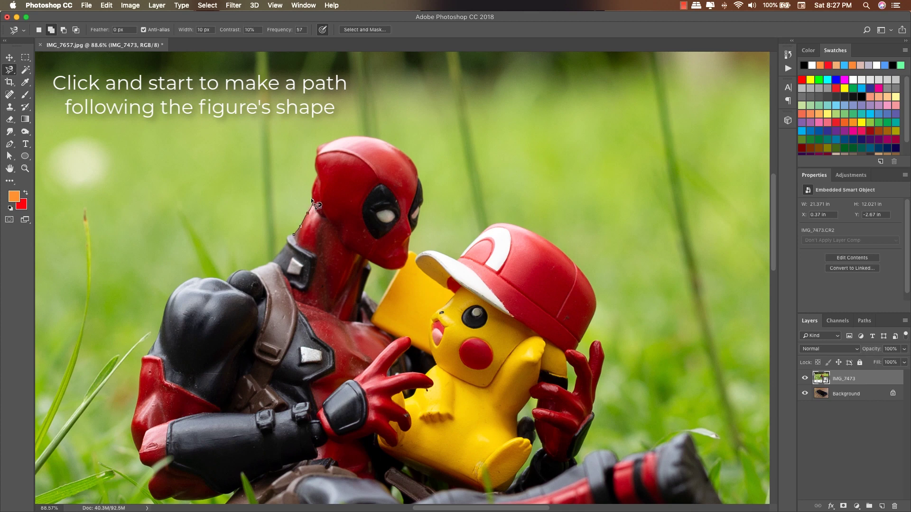
mouse_move(317, 174)
mouse_down()
mouse_move(317, 150)
mouse_move(430, 204)
mouse_move(455, 258)
mouse_move(595, 285)
mouse_move(606, 384)
mouse_up()
mouse_move(582, 470)
mouse_down()
mouse_move(564, 285)
mouse_move(522, 361)
mouse_move(576, 412)
mouse_up()
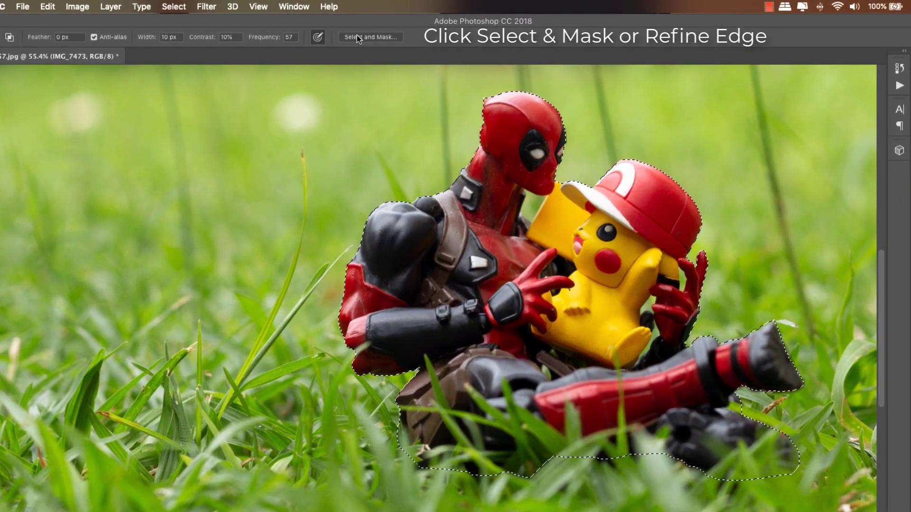
In Select and Mask, set the Edge Detection radius to 5 px
click(357, 37)
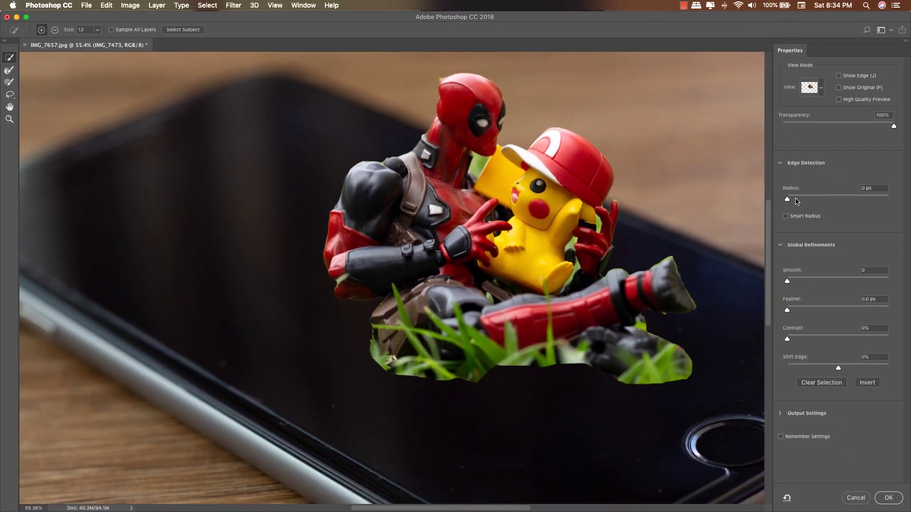
click(796, 199)
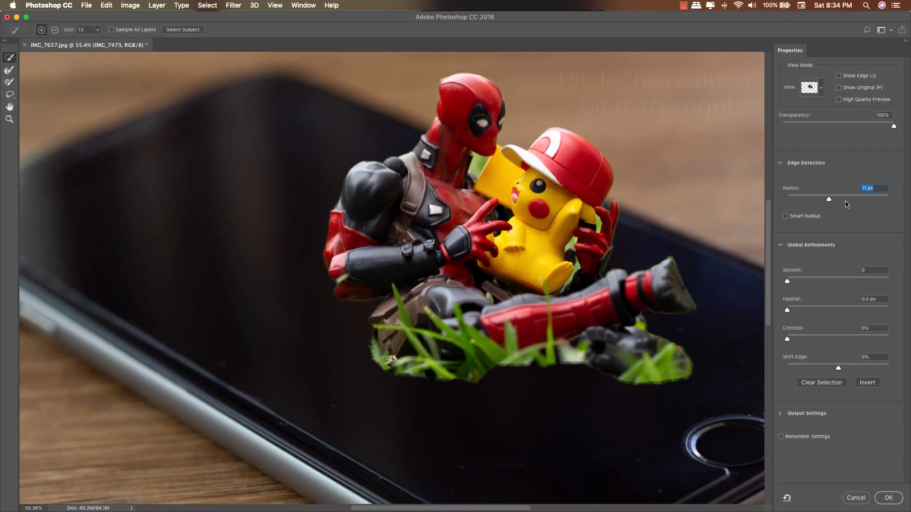
drag(796, 205, 815, 204)
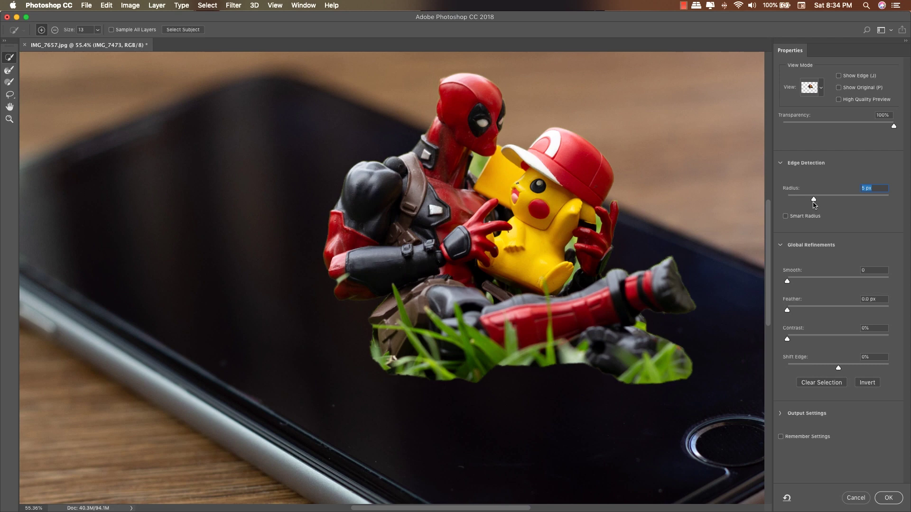
mouse_move(659, 340)
mouse_down()
mouse_move(641, 311)
mouse_move(653, 330)
mouse_up()
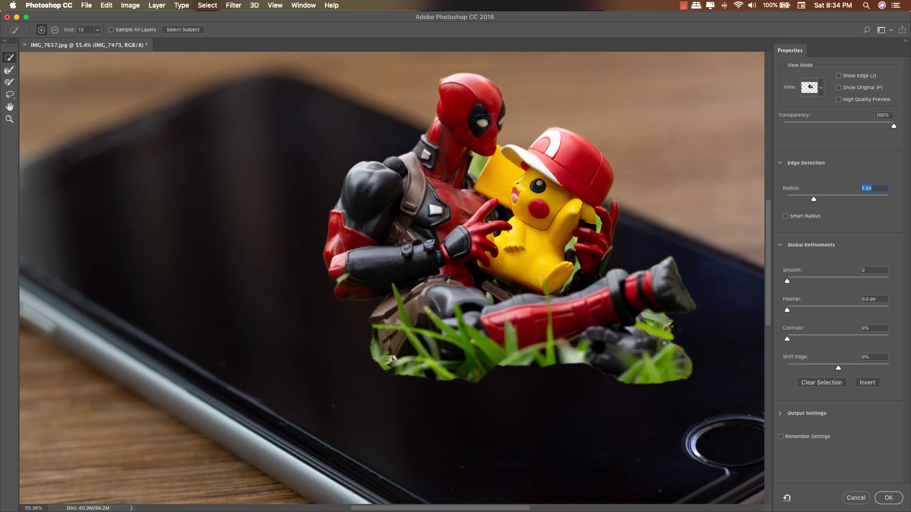
key(super+z)
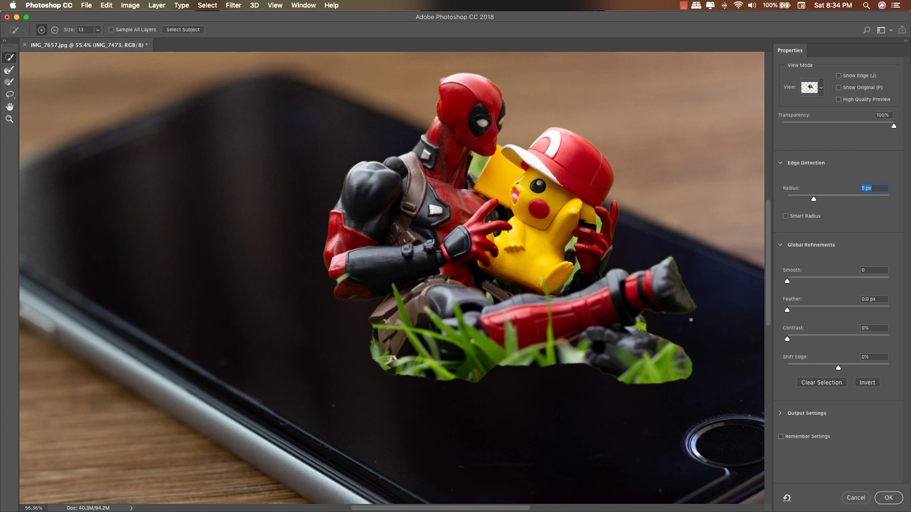
Clean the figures' edges with the Refine Edge Brush, check the edge preview, and accept
click(9, 70)
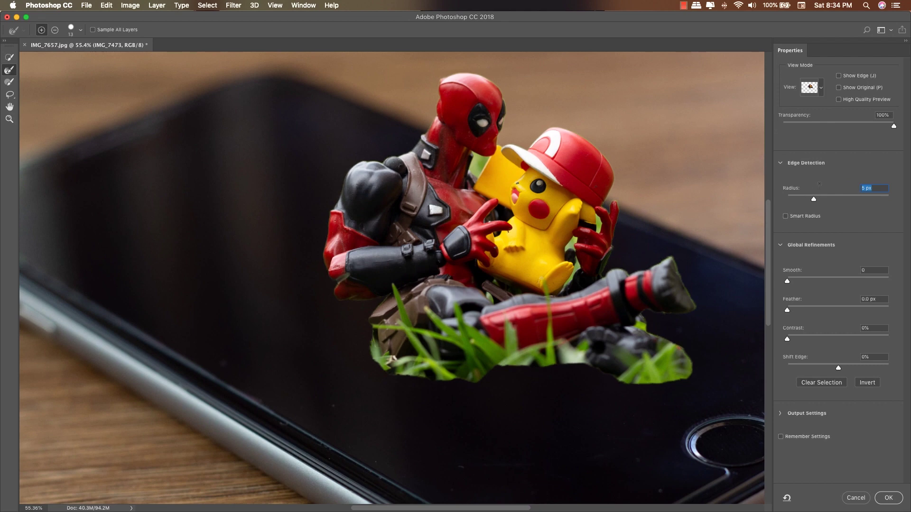
click(9, 59)
click(10, 70)
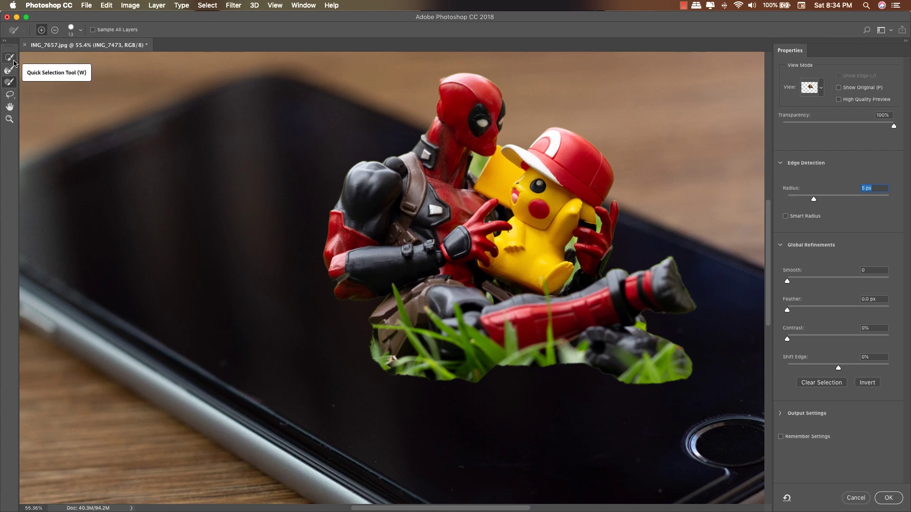
click(12, 69)
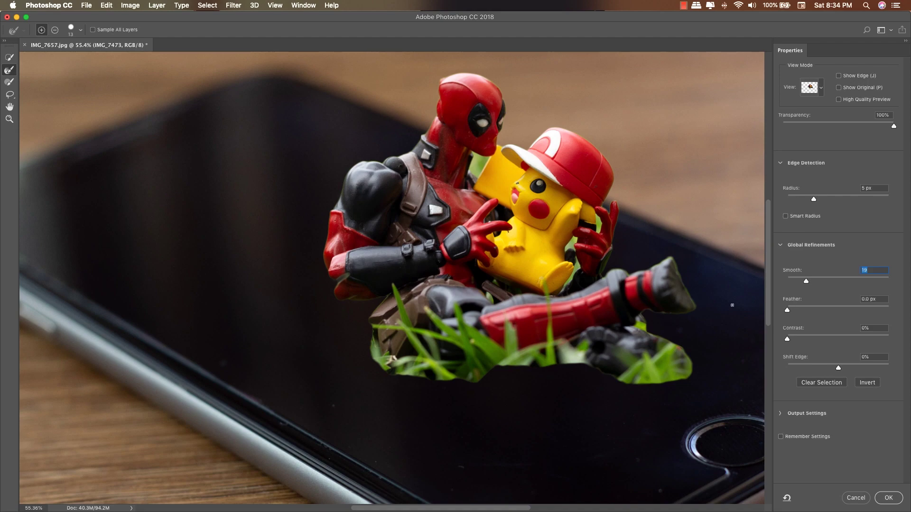
scroll(419, 334, up, 5)
scroll(393, 344, down, 5)
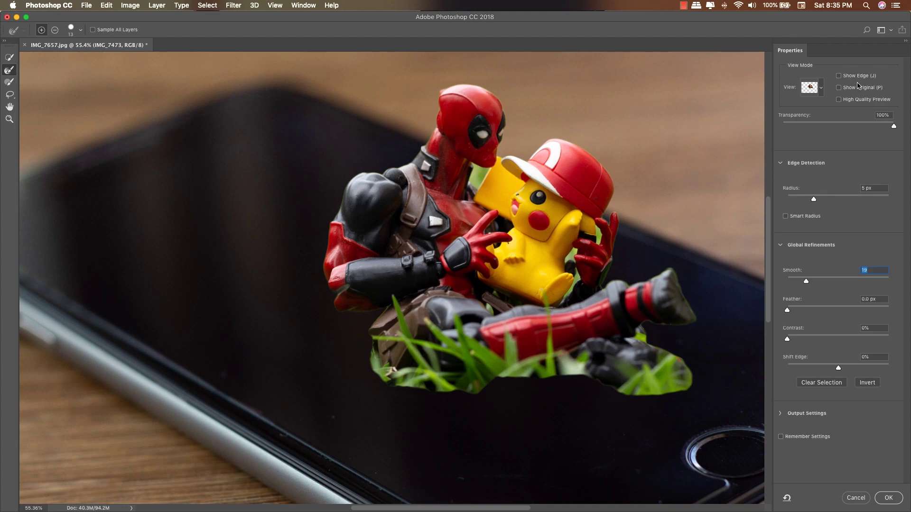
click(838, 76)
click(856, 78)
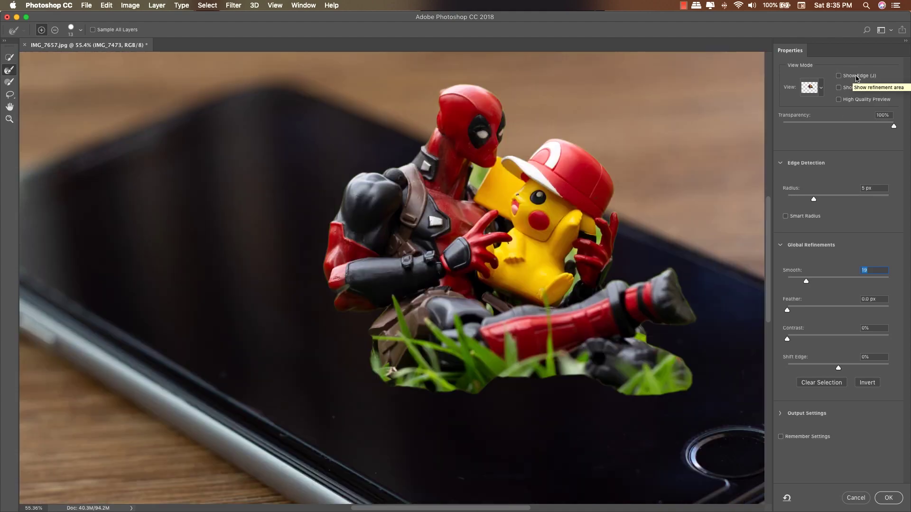
click(890, 498)
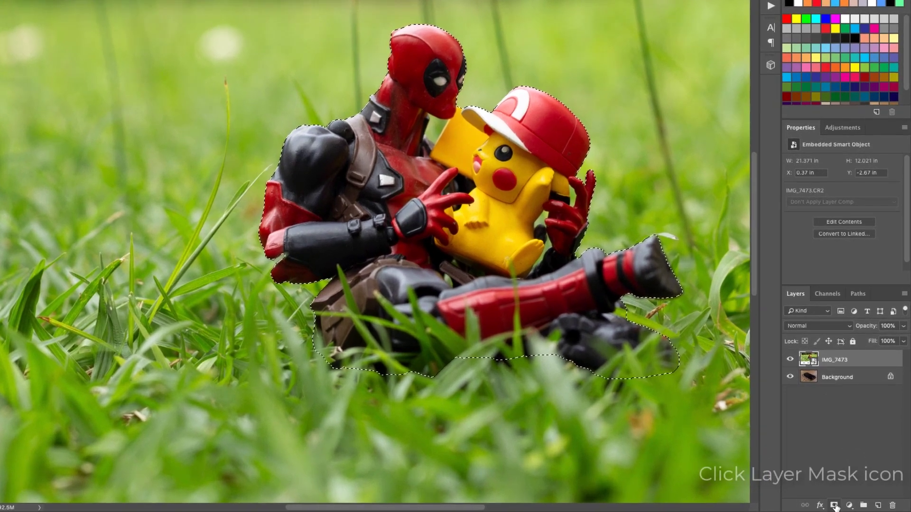
Mask the toy photo to the figures, duplicate the layer, and invert the copy's mask
click(843, 506)
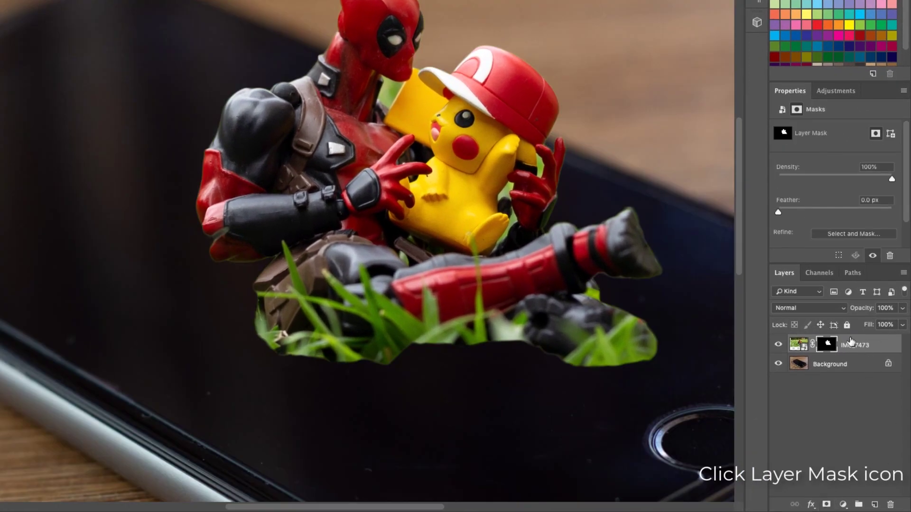
click(800, 345)
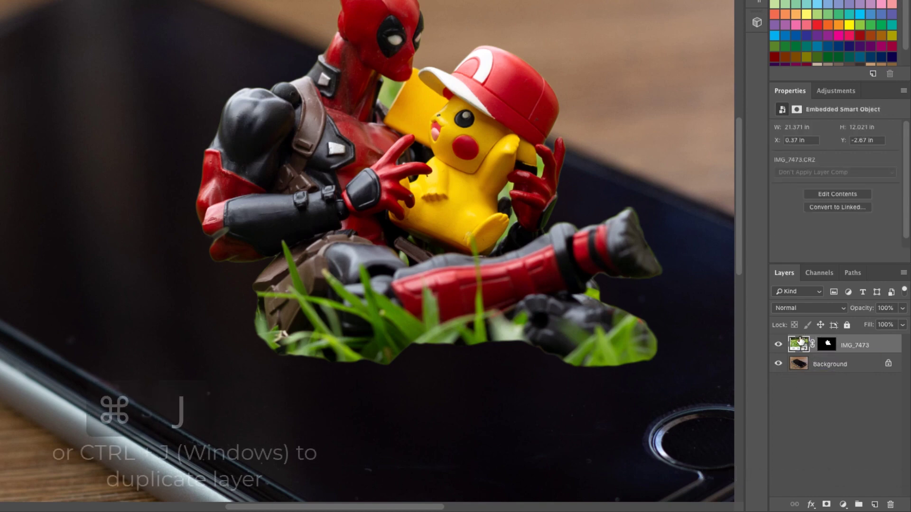
key(super+j)
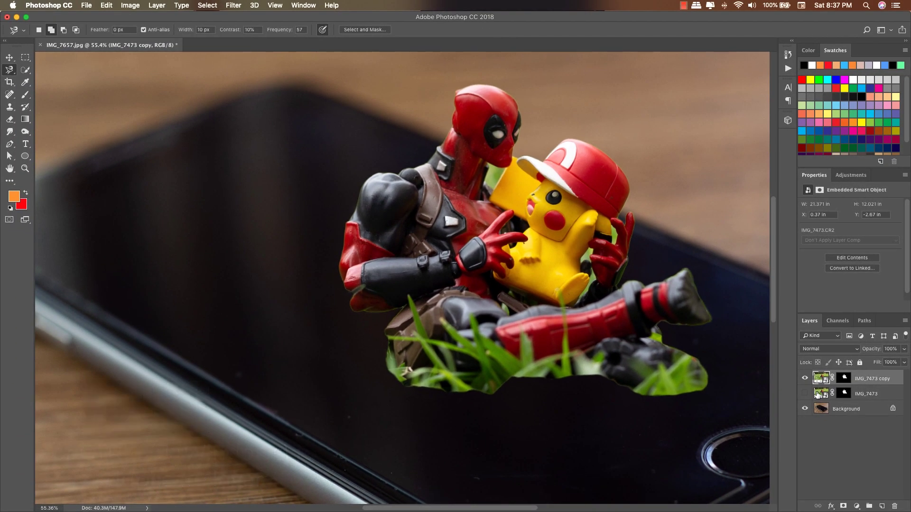
click(843, 379)
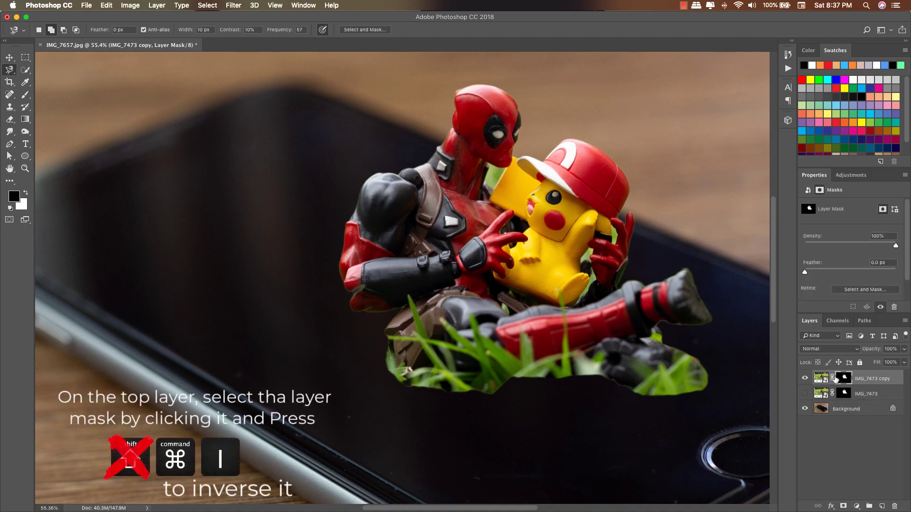
key(super+i)
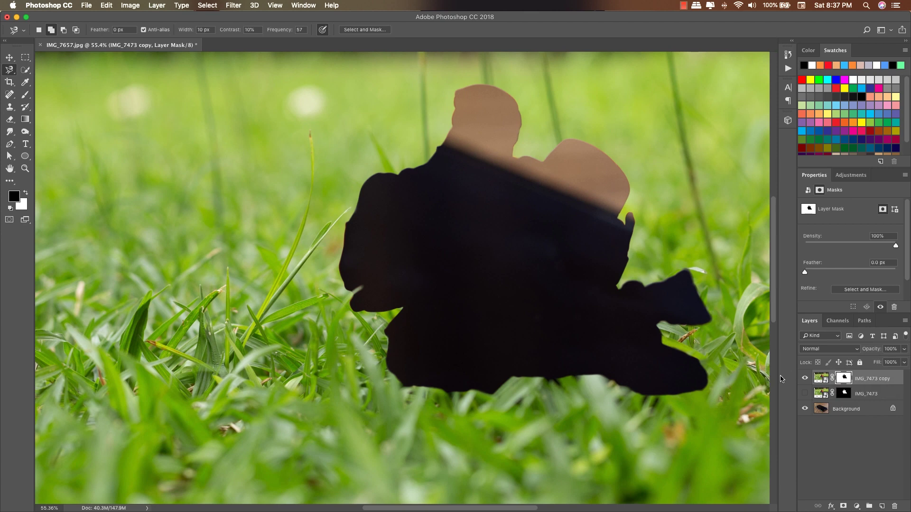
Hide both IMG_7473 and IMG_7473 copy so only the phone photo shows
click(805, 375)
click(806, 375)
click(805, 394)
click(805, 394)
click(805, 379)
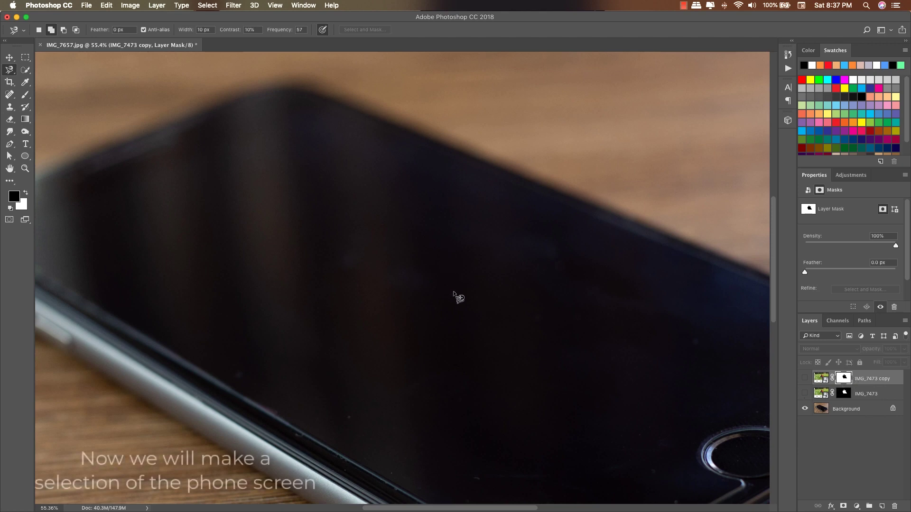
Select the phone screen by clicking its corners with the Polygonal Lasso Tool
scroll(474, 311, down, 5)
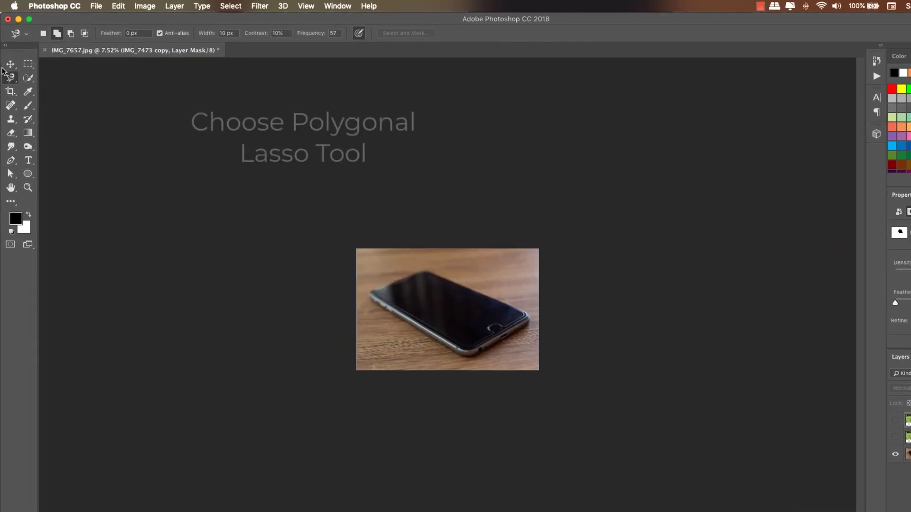
click(10, 77)
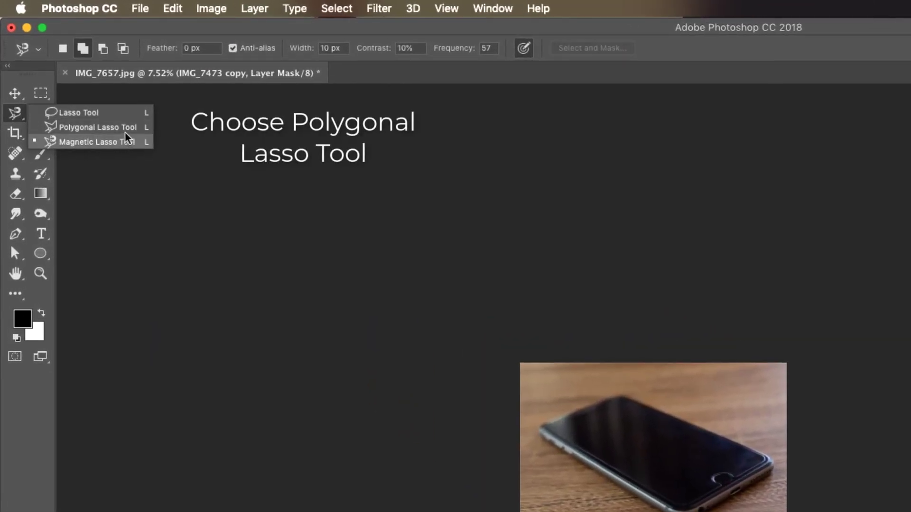
click(87, 85)
scroll(696, 399, up, 8)
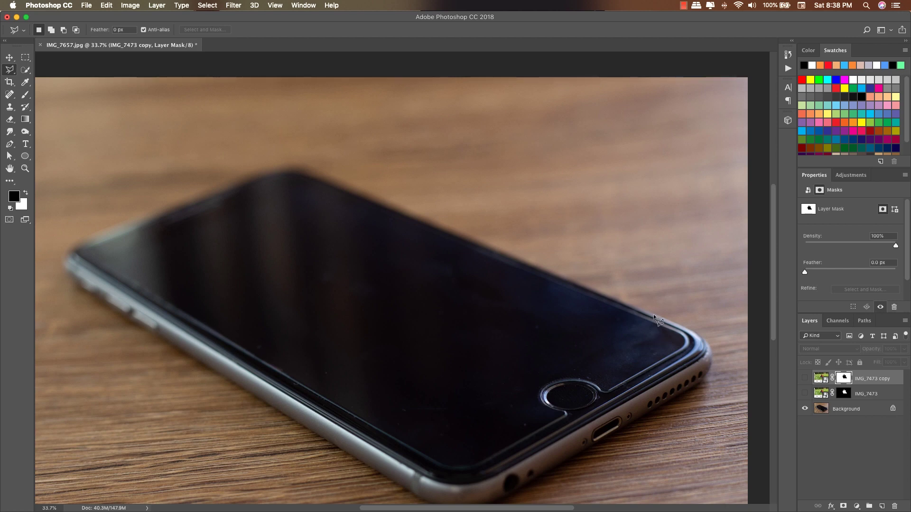
click(102, 263)
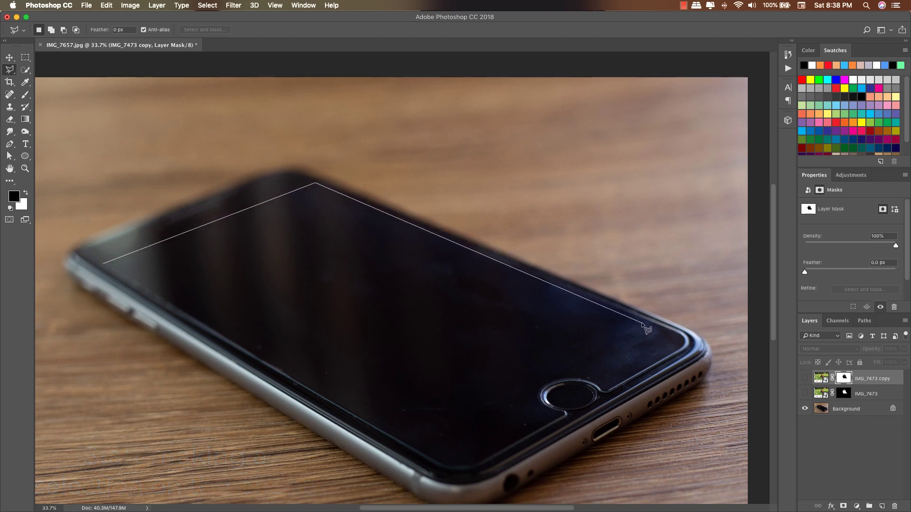
key(shift)
key(shift)
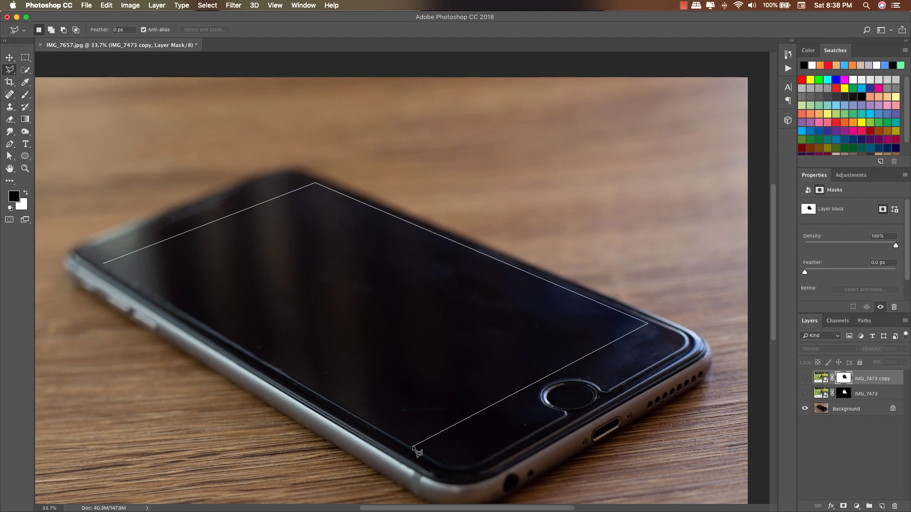
click(412, 448)
click(103, 263)
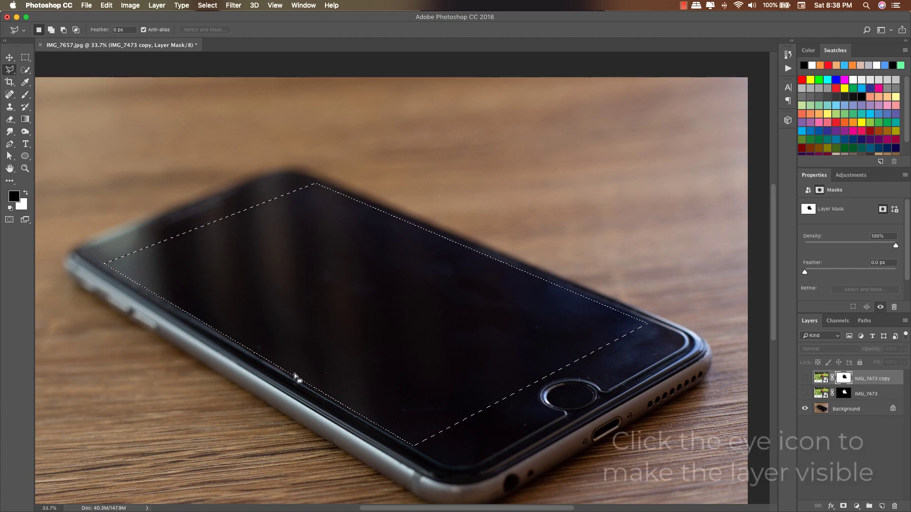
Show IMG_7473 copy and brush its mask white over the figures, then reset to black
click(807, 380)
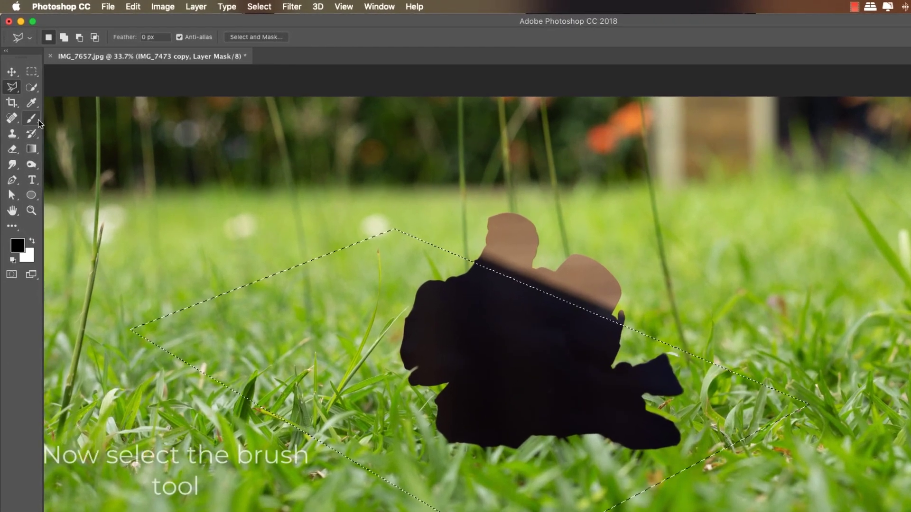
click(34, 122)
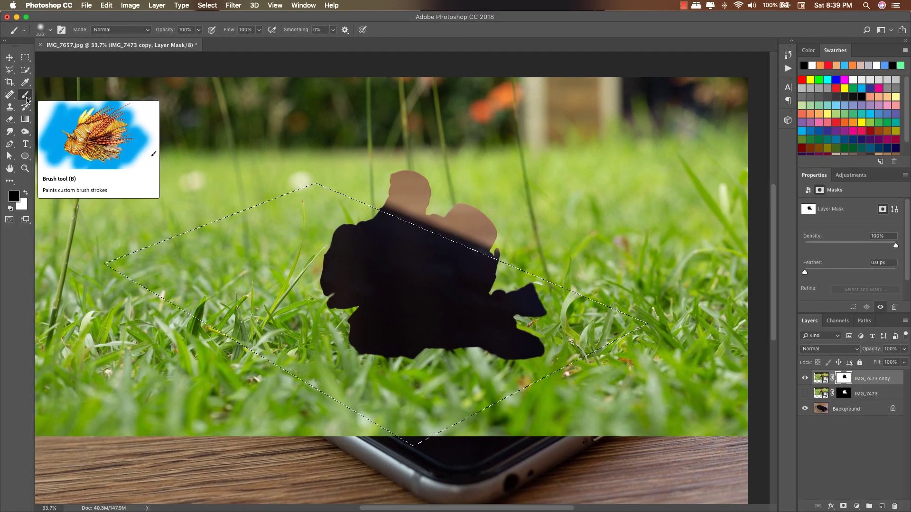
click(26, 191)
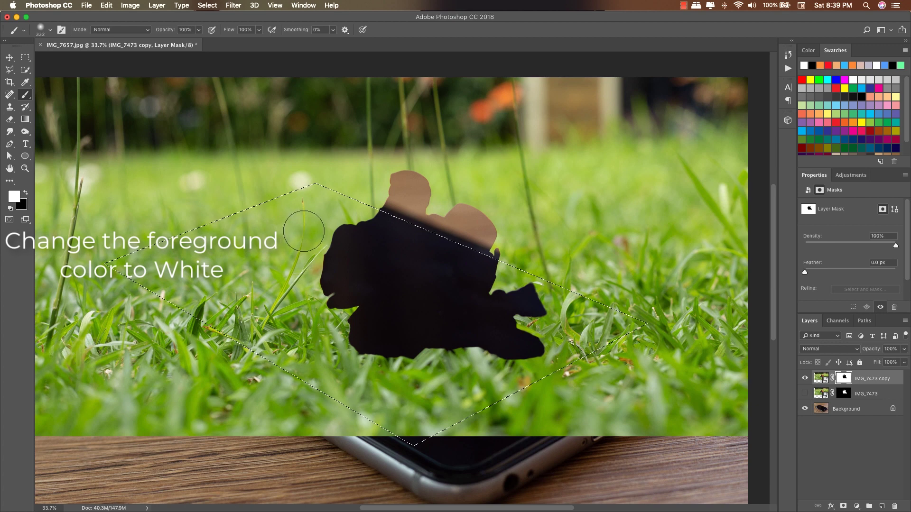
drag(313, 226, 469, 309)
mouse_move(450, 279)
mouse_down()
mouse_move(494, 305)
mouse_move(362, 240)
mouse_move(543, 339)
mouse_up()
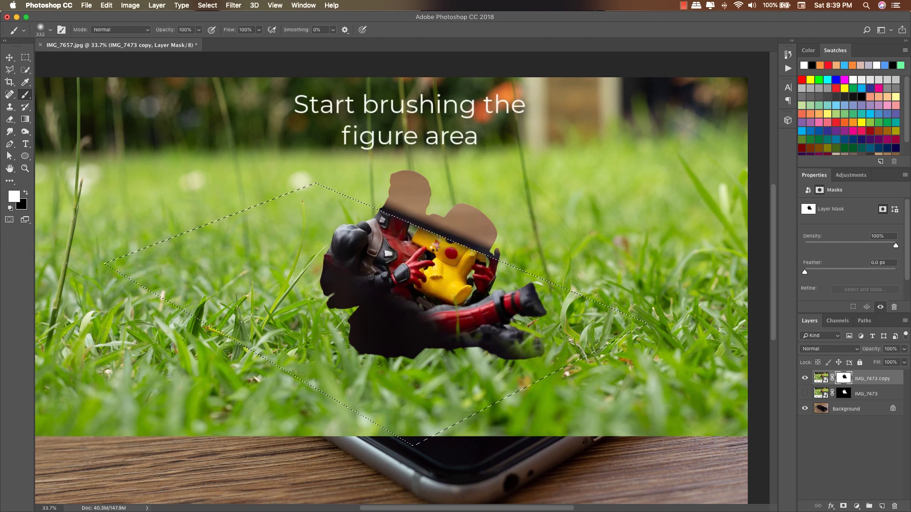
drag(332, 275, 370, 332)
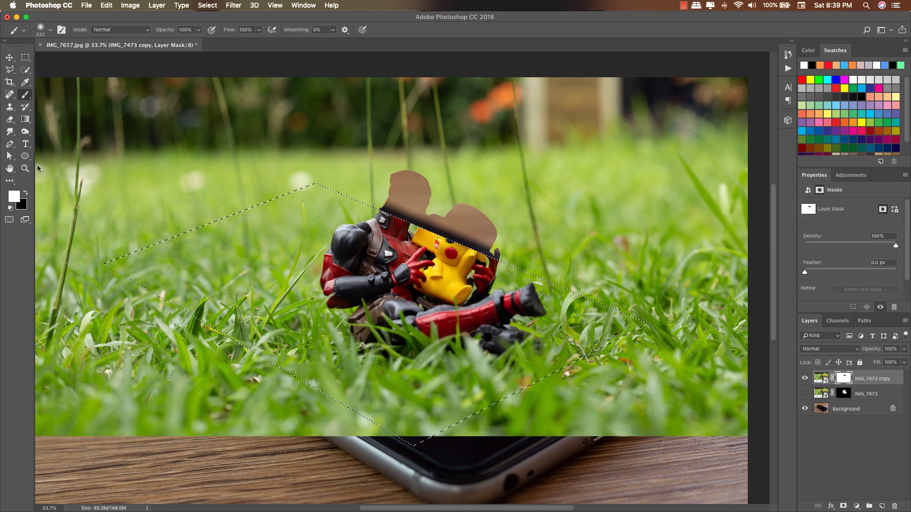
click(25, 194)
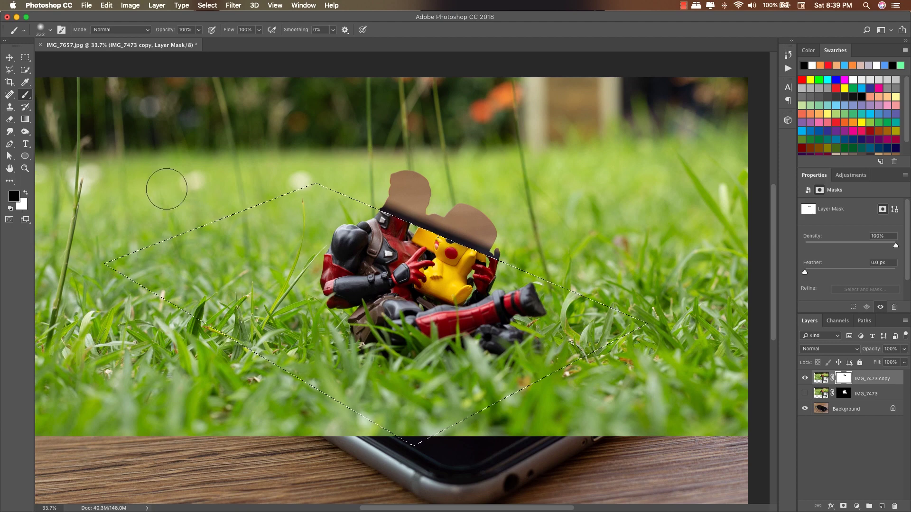
scroll(215, 208, down, 3)
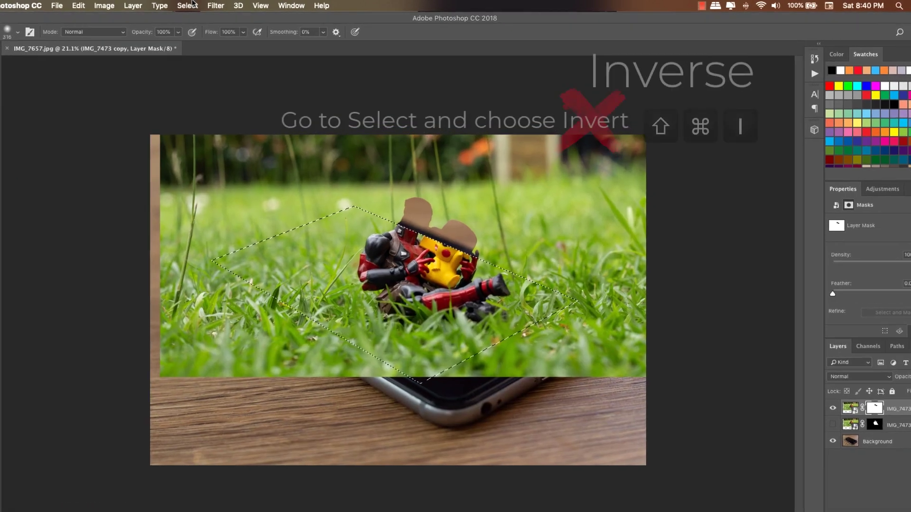
Invert the screen selection with Select > Inverse so the outside area is selected
click(207, 5)
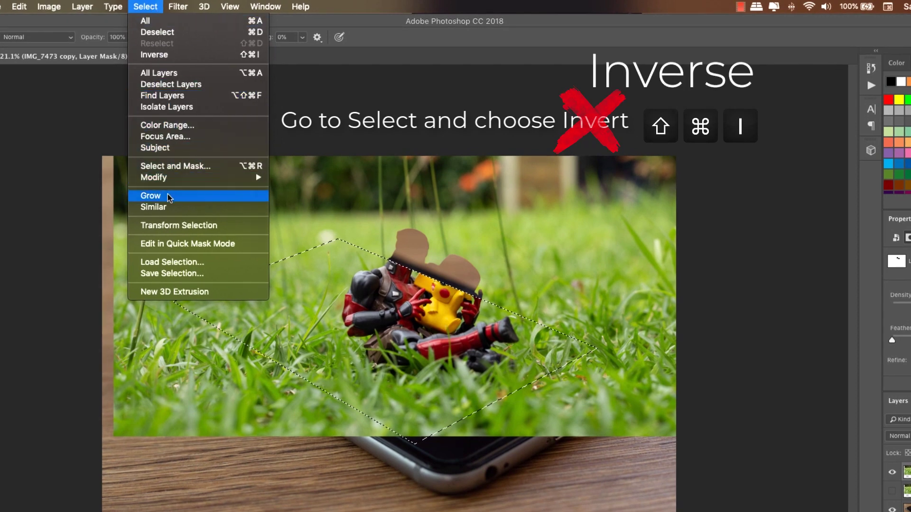
click(208, 53)
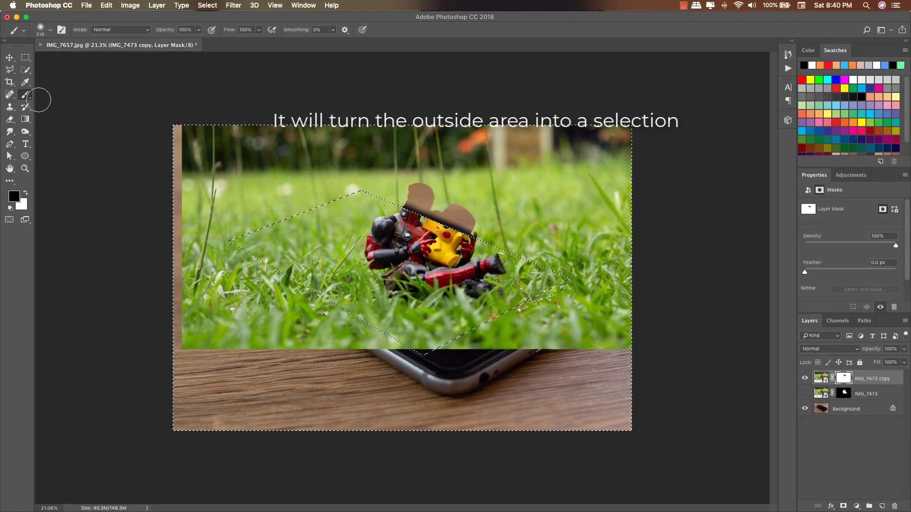
right_click(207, 176)
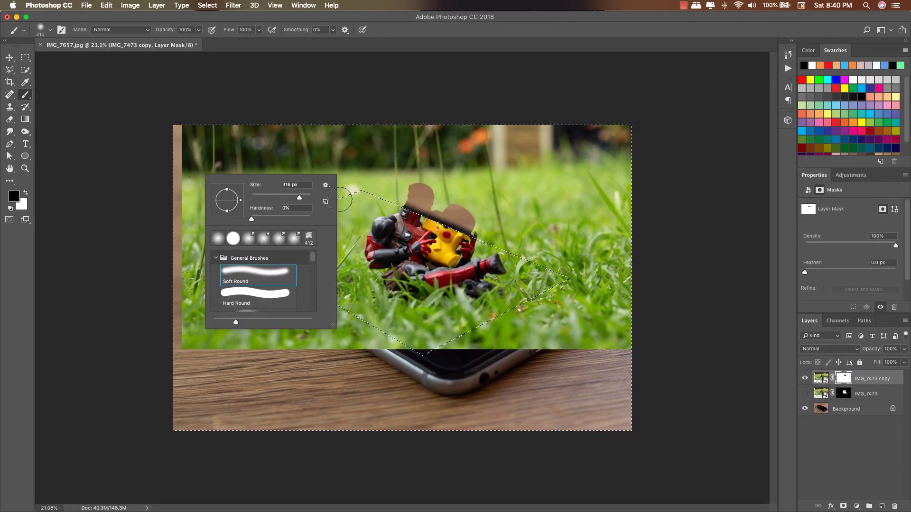
Paint black with a 508 px soft brush over the mask outside the phone screen
drag(301, 199, 307, 198)
click(158, 163)
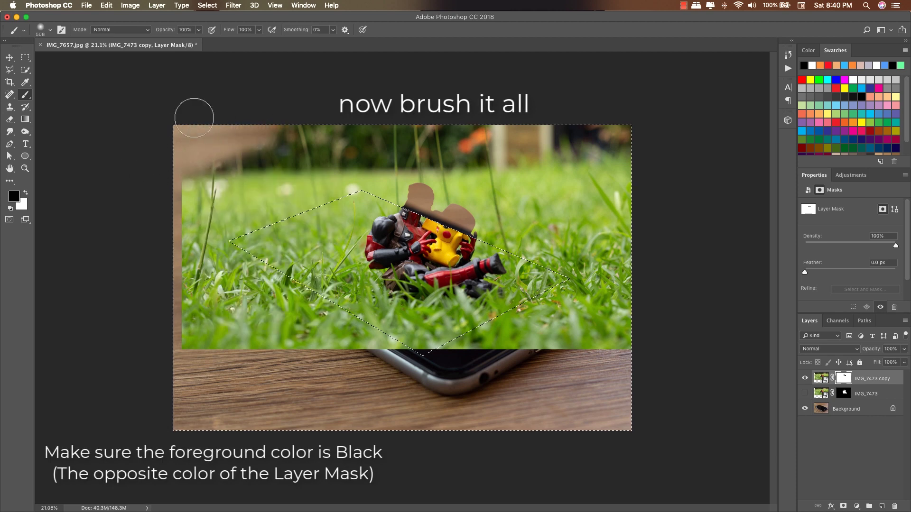
mouse_move(188, 239)
mouse_down()
mouse_move(250, 208)
mouse_move(295, 162)
mouse_move(212, 232)
mouse_move(402, 89)
mouse_up()
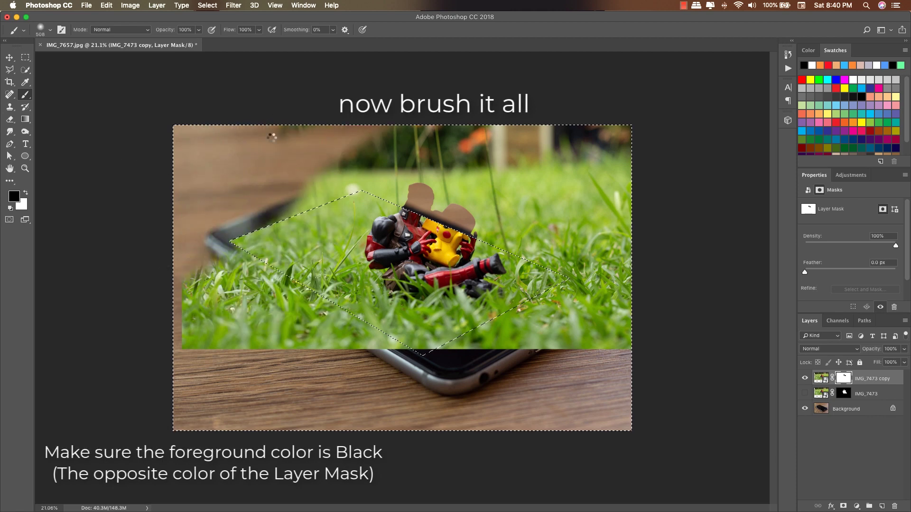
right_click(291, 134)
drag(393, 159, 389, 159)
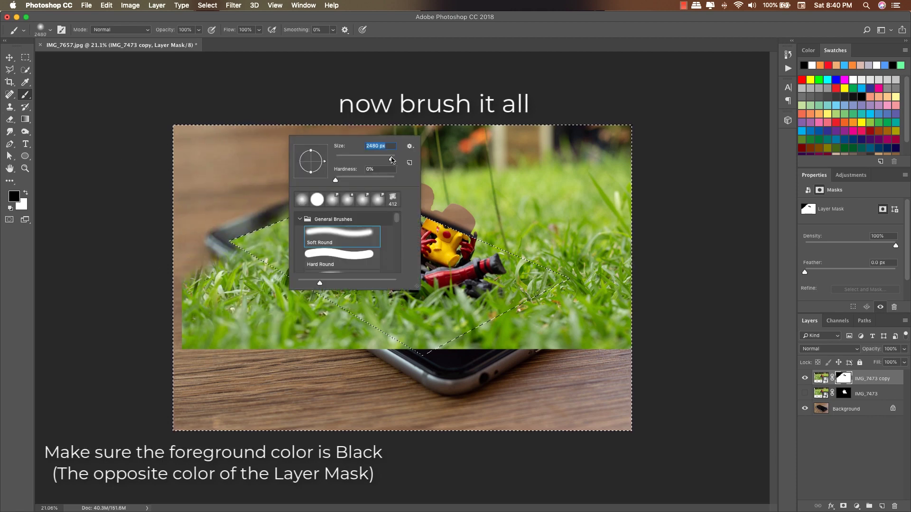
click(661, 122)
mouse_move(494, 282)
mouse_down()
mouse_move(510, 265)
mouse_move(576, 313)
mouse_move(405, 324)
mouse_move(481, 361)
mouse_move(651, 332)
mouse_up()
mouse_move(129, 314)
mouse_down()
mouse_move(466, 173)
mouse_move(334, 177)
mouse_up()
drag(235, 251, 504, 147)
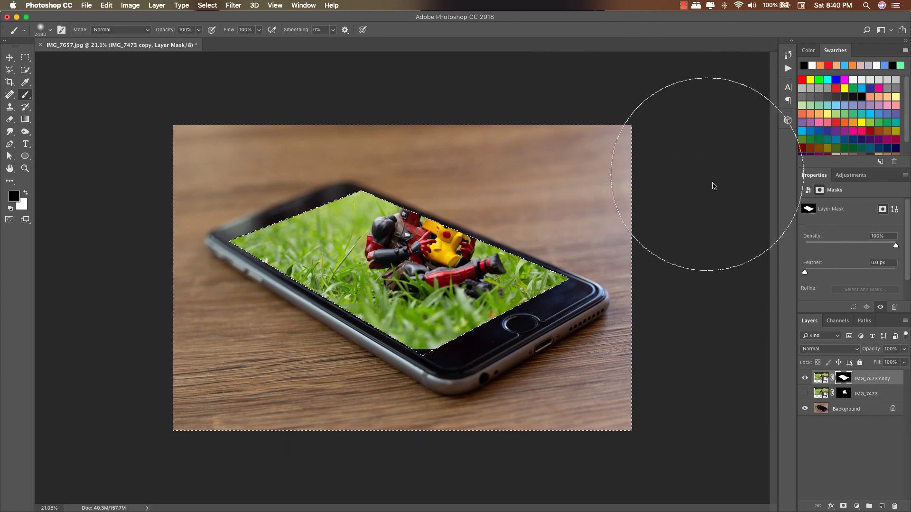
Show the IMG_7473 standing-figures layer above the screen and deselect
key(ctrl+d)
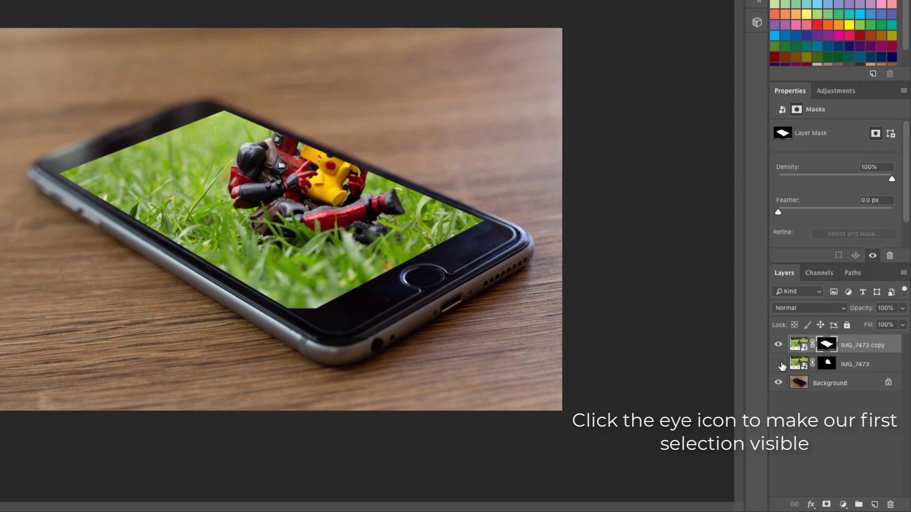
click(790, 377)
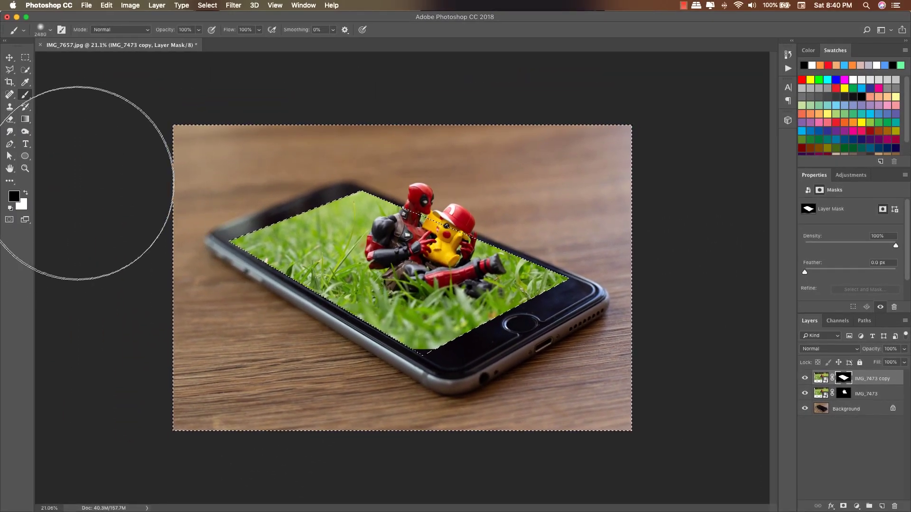
key(shift+w)
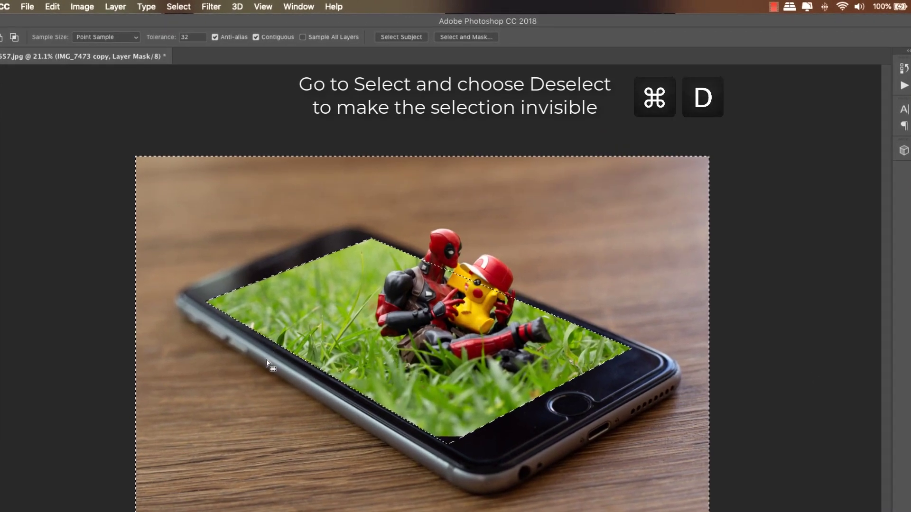
click(179, 6)
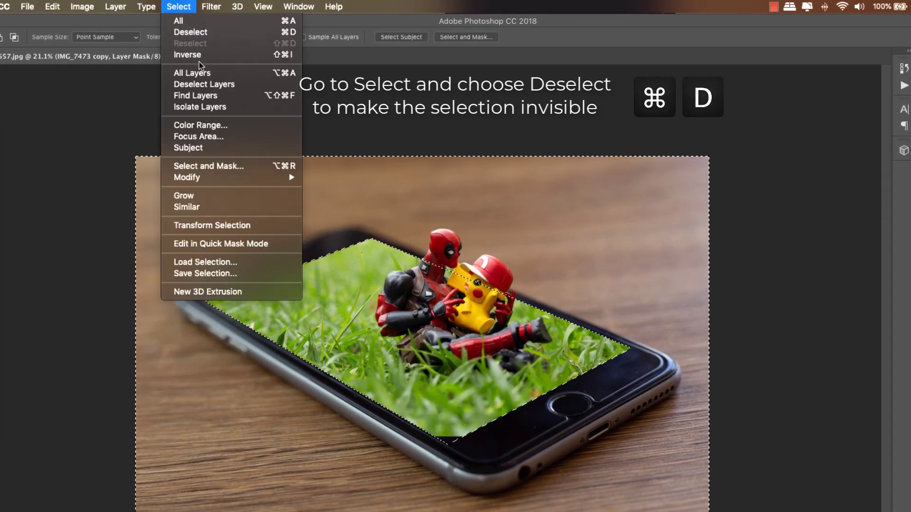
click(213, 33)
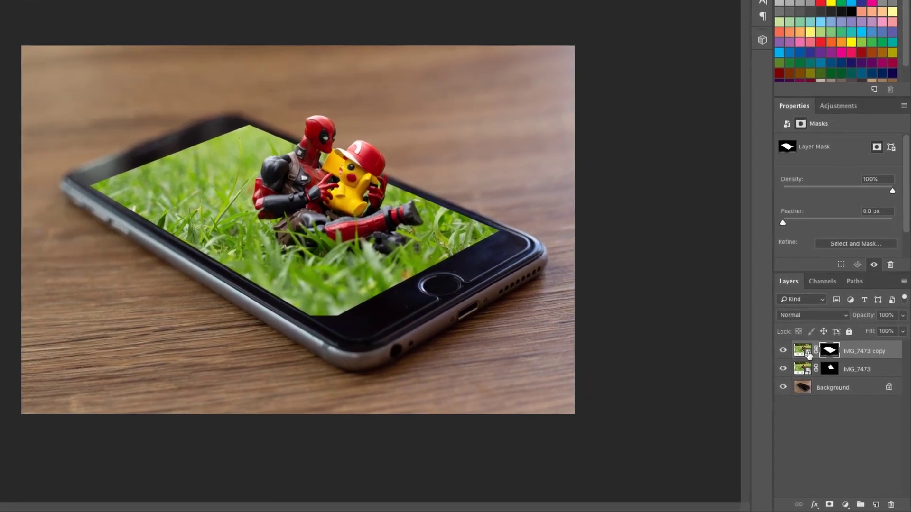
Rasterize the IMG_7473 copy layer into a plain pixel layer
click(825, 379)
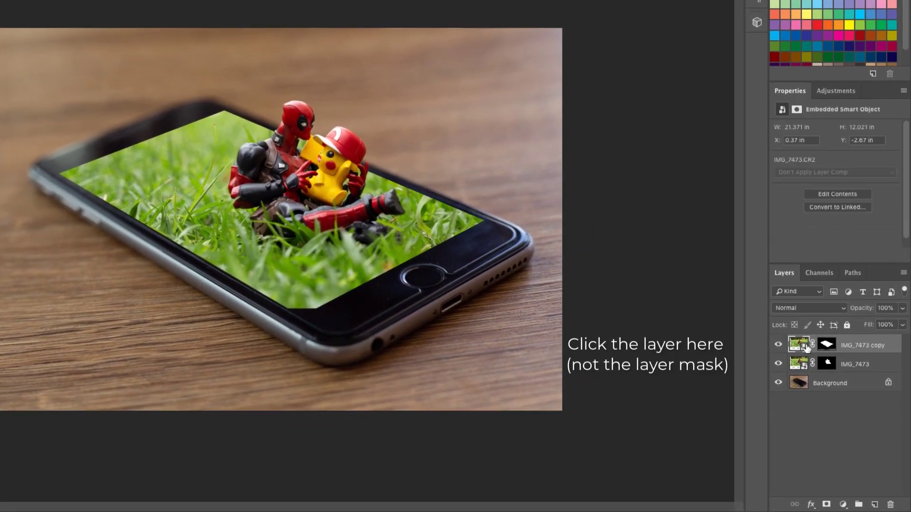
right_click(867, 364)
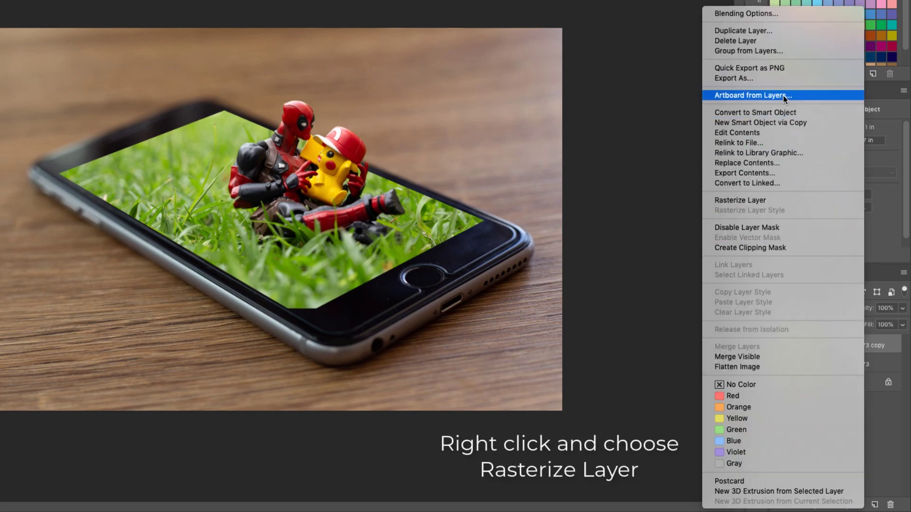
click(782, 202)
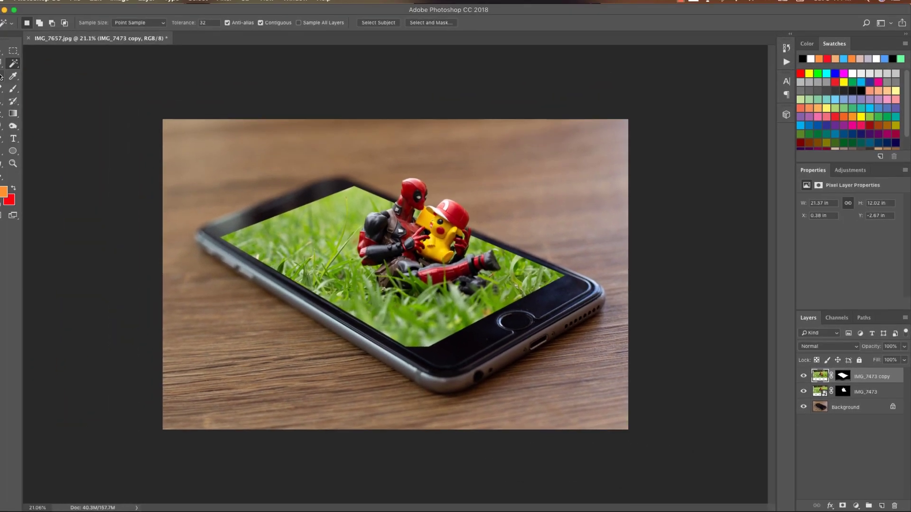
Switch to the Polygonal Lasso Tool for straight-edged selections
right_click(23, 71)
right_click(9, 70)
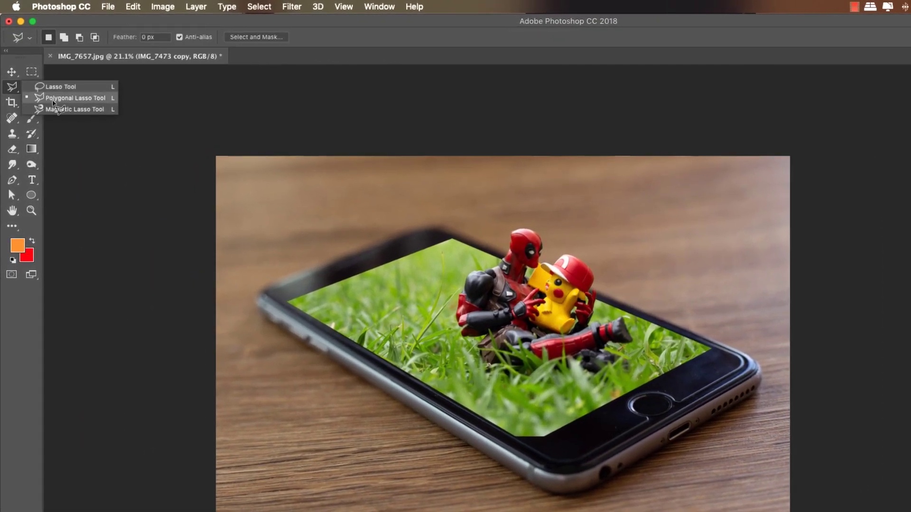
click(53, 100)
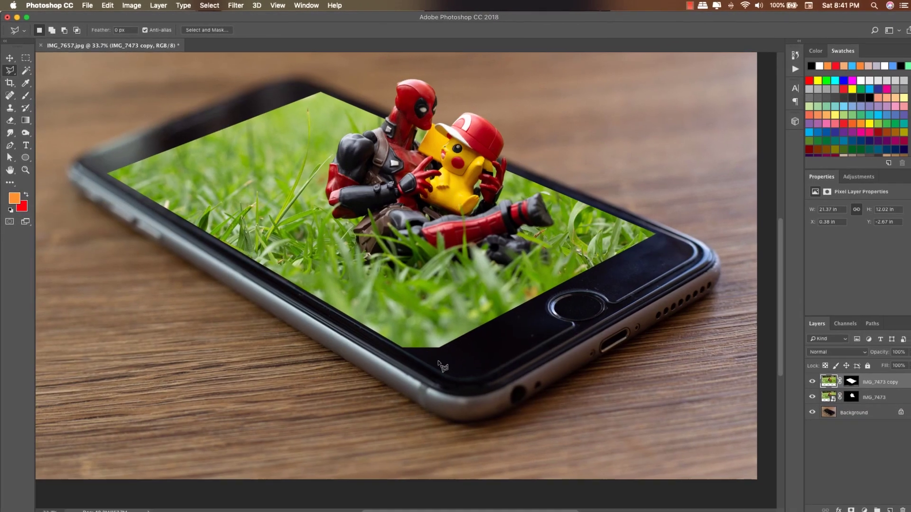
Outline the gap below the grass's bottom edge with a polygonal selection
scroll(514, 426, up, 4)
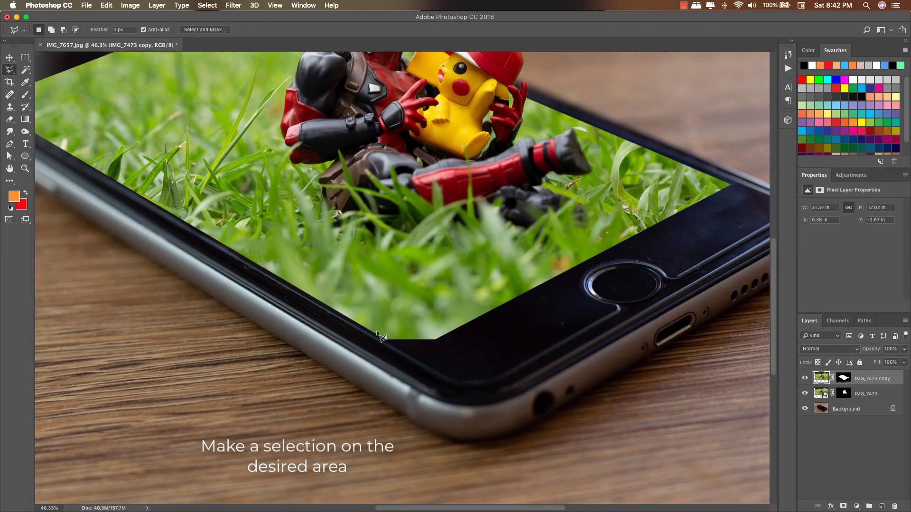
click(373, 332)
click(375, 346)
click(423, 359)
click(440, 347)
double_click(440, 331)
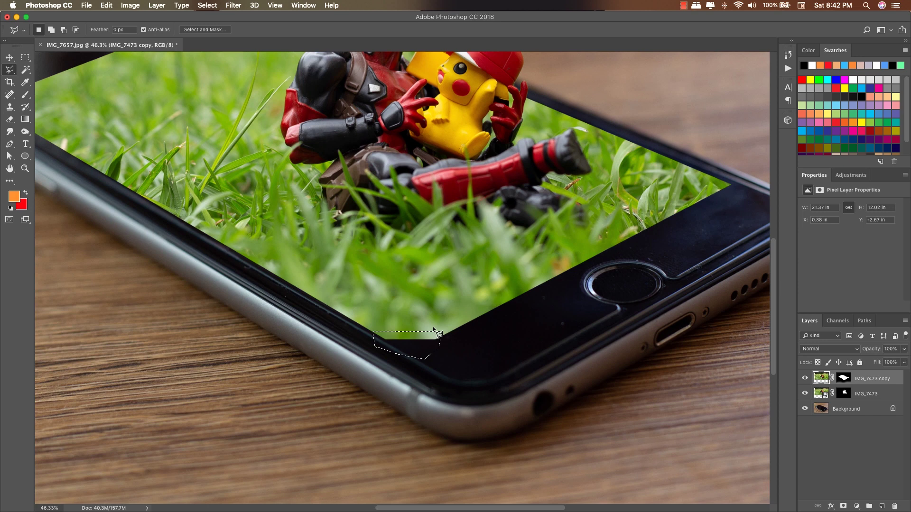
Patch the selected gap with a Content-Aware fill and deselect
key(shift+Delete)
click(337, 204)
click(344, 178)
click(344, 178)
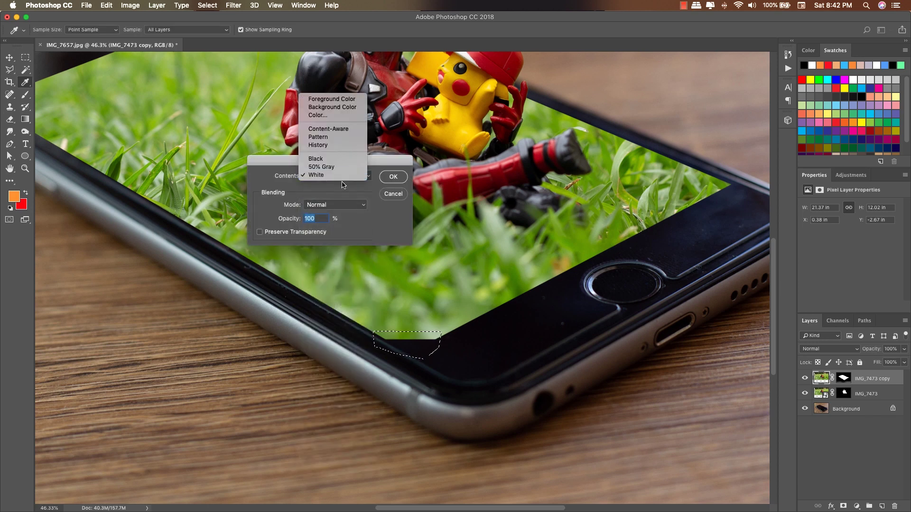
click(348, 130)
click(394, 178)
key(super+d)
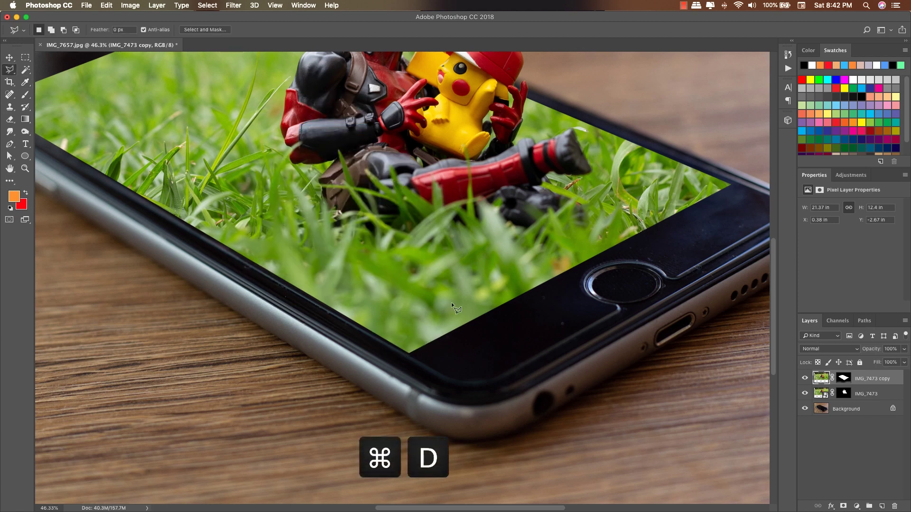
drag(332, 157, 483, 345)
scroll(483, 345, right, 5)
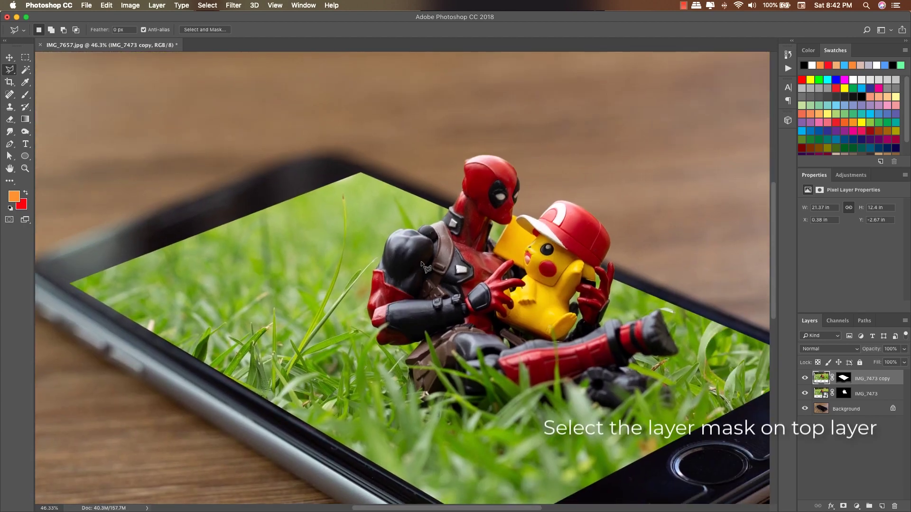
Feather the IMG_7473 copy layer mask by 4.6 px in Select and Mask
click(846, 379)
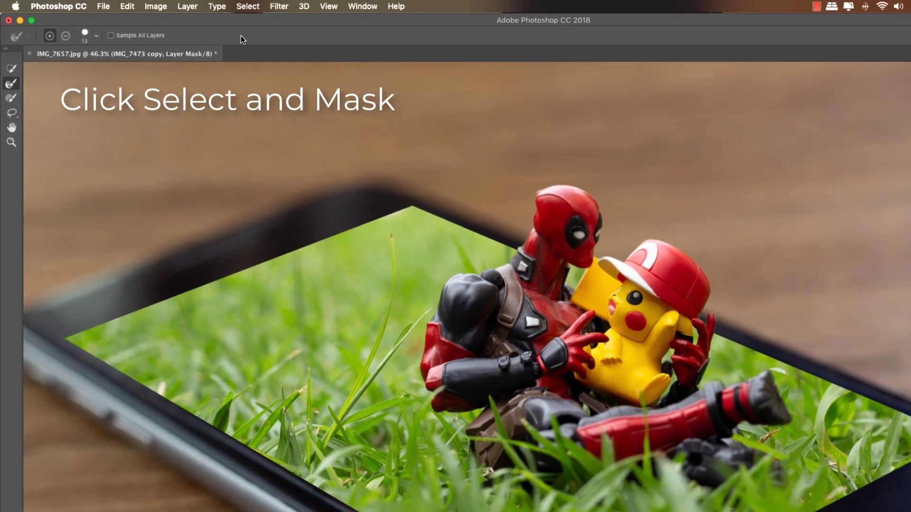
click(252, 37)
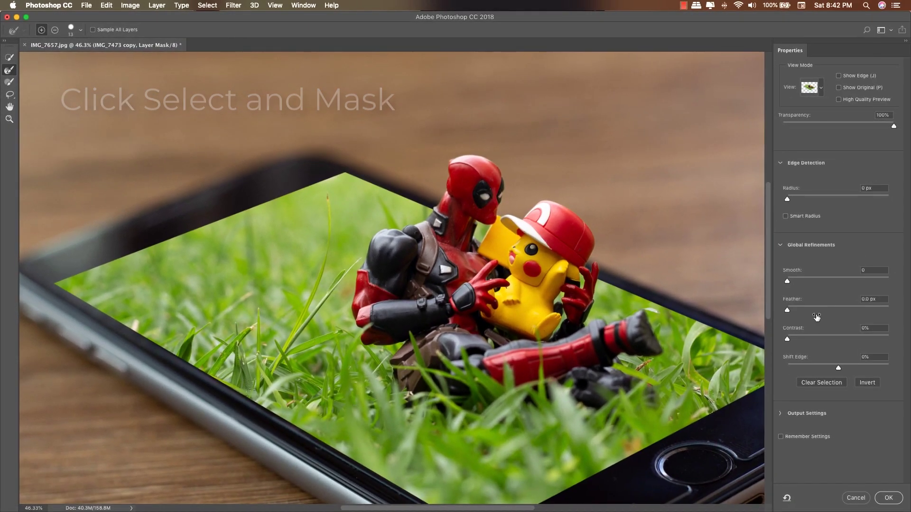
drag(792, 318, 824, 317)
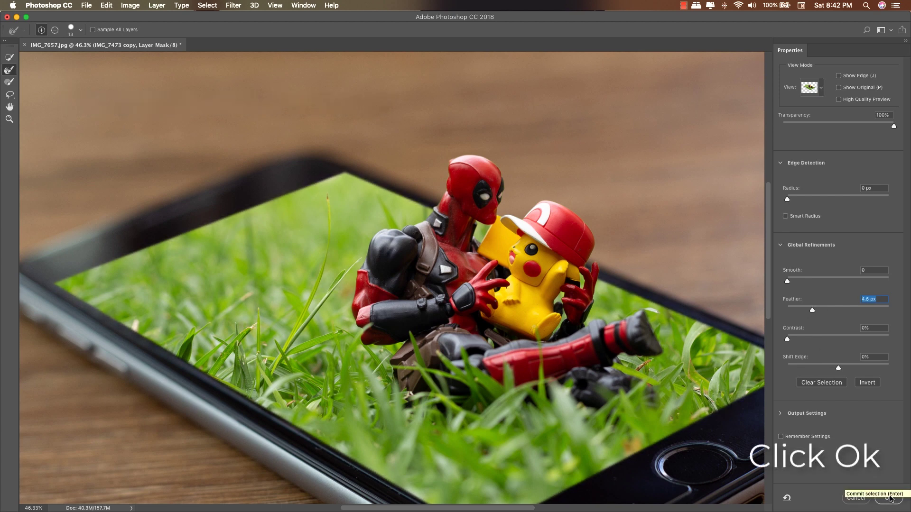
click(889, 498)
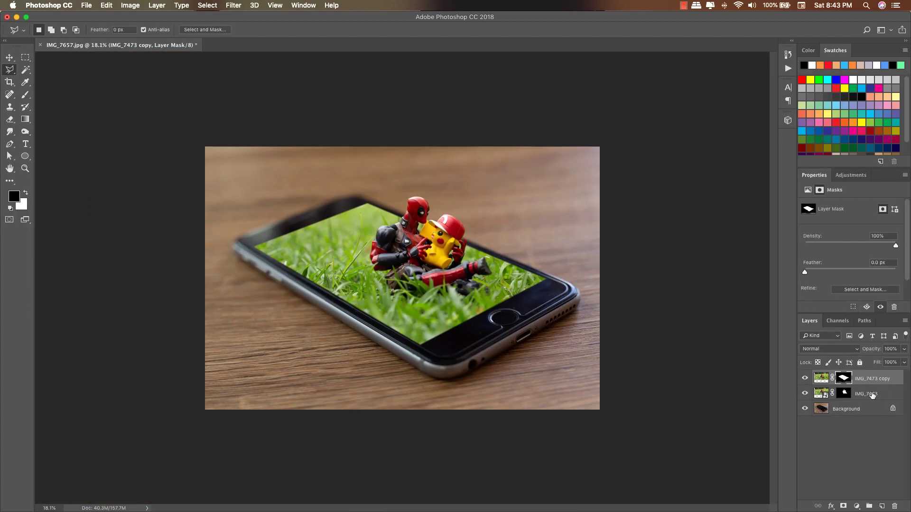
Add a new layer above Background and fill it black with the Paint Bucket
click(873, 409)
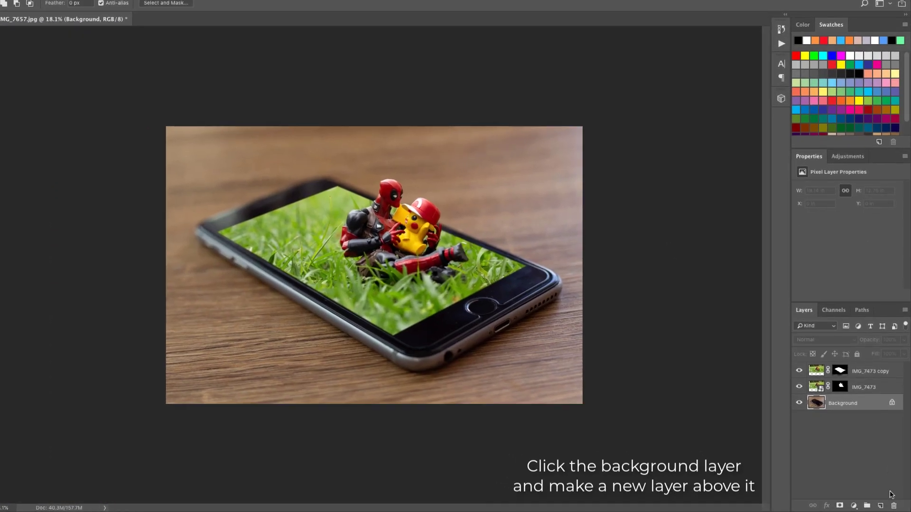
click(881, 505)
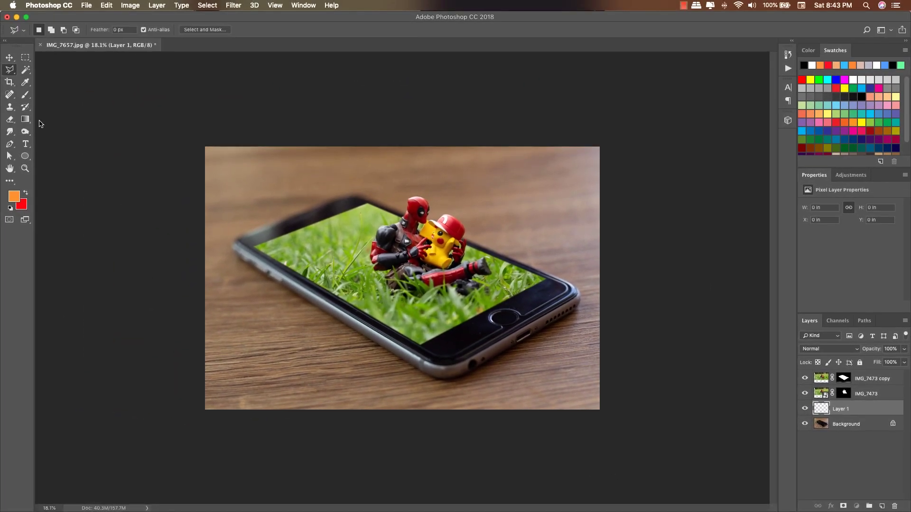
click(25, 120)
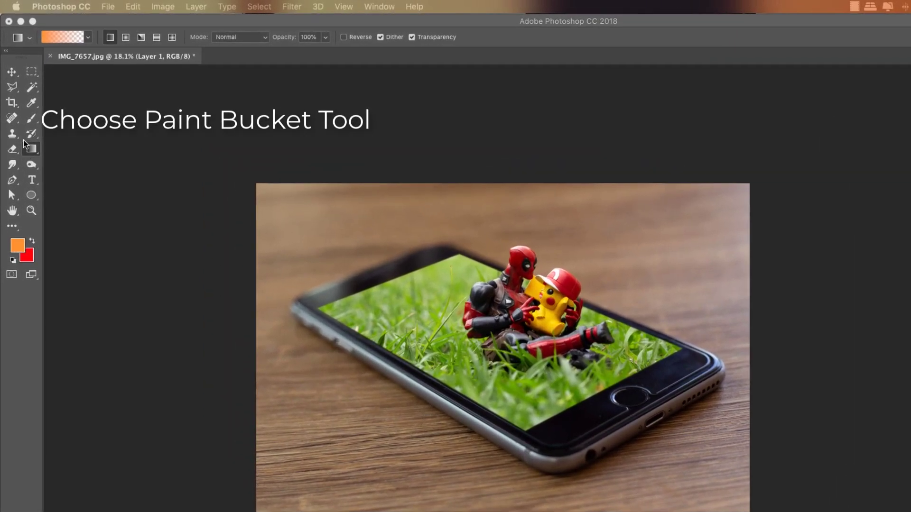
right_click(26, 119)
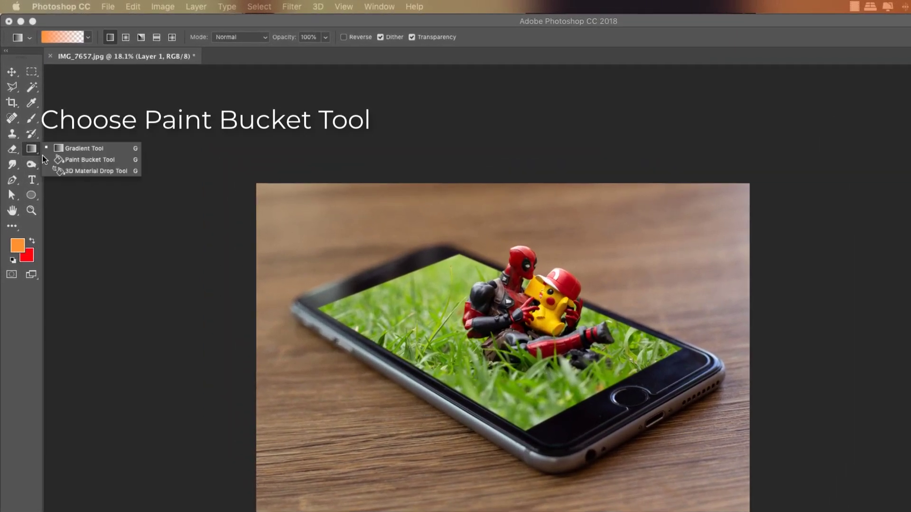
click(71, 160)
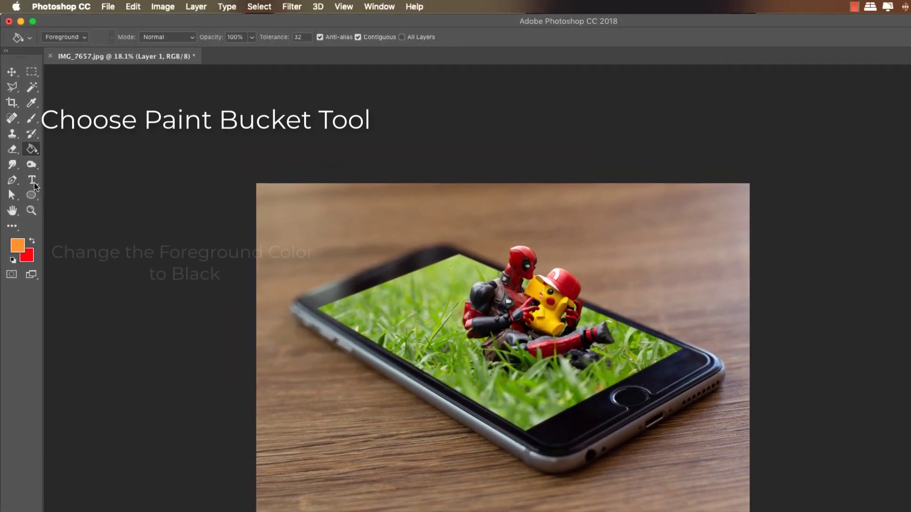
click(17, 245)
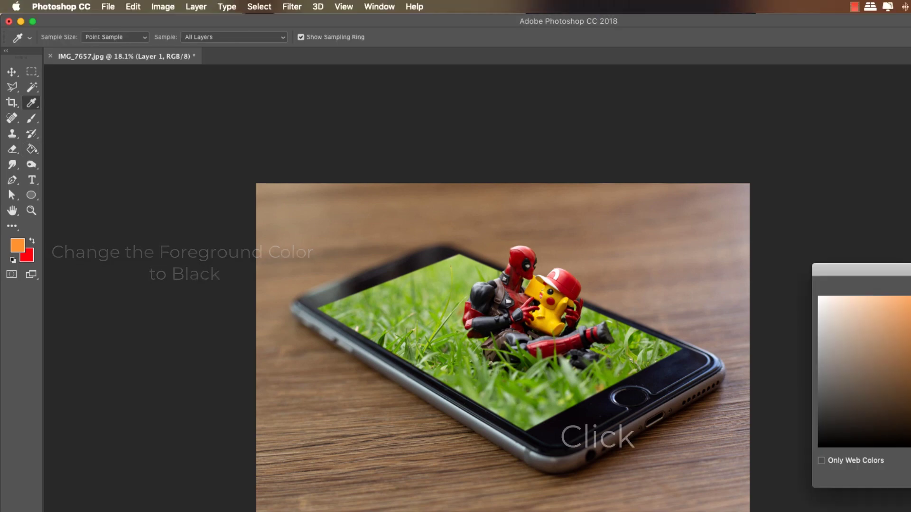
key(Return)
click(392, 302)
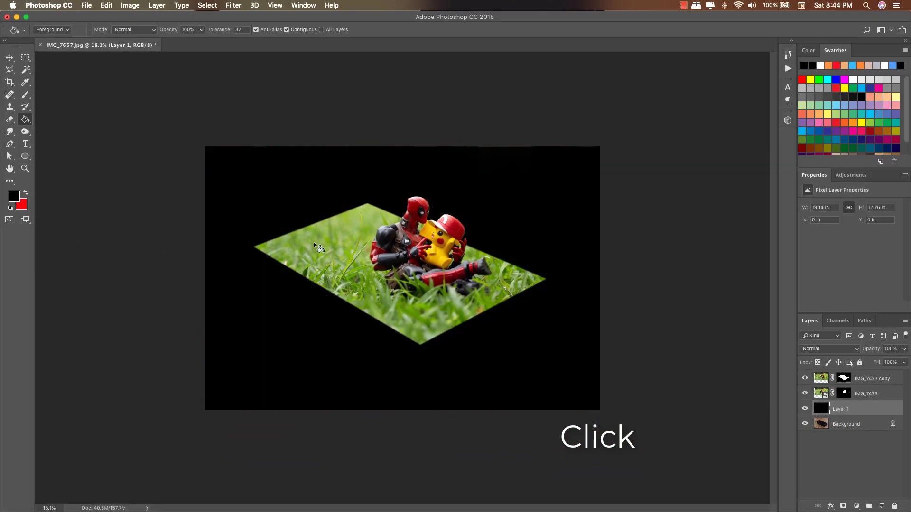
Set Layer 1 to Soft Light blending at 60% opacity
click(835, 350)
click(820, 458)
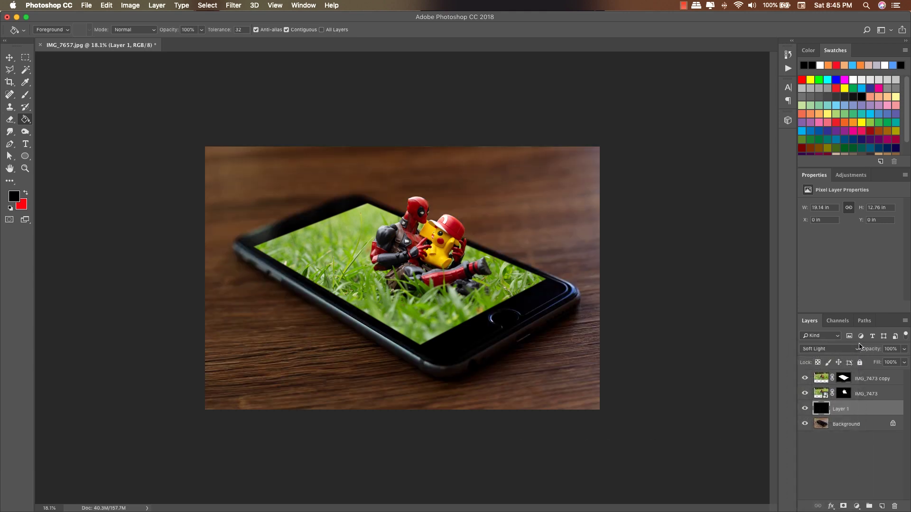
mouse_move(865, 349)
mouse_down()
mouse_move(840, 350)
mouse_move(852, 348)
mouse_up()
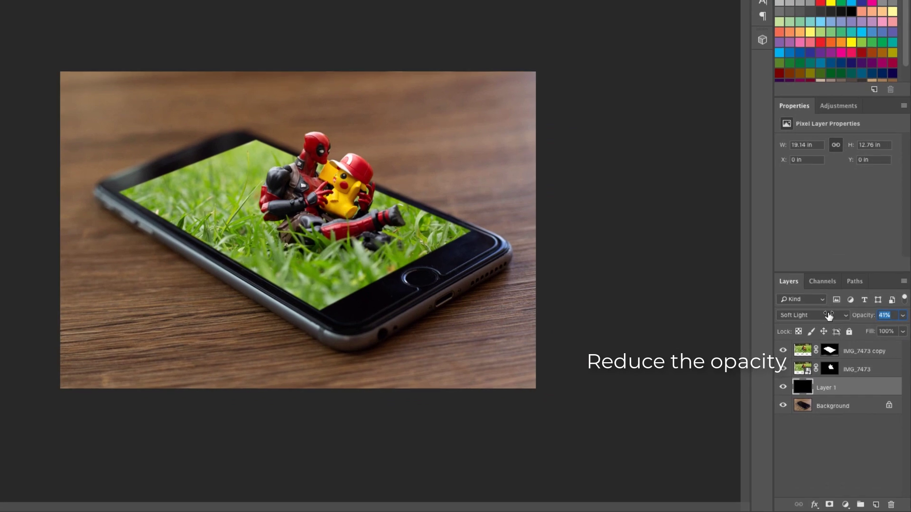
mouse_move(837, 310)
mouse_down()
mouse_move(824, 309)
mouse_move(835, 309)
mouse_up()
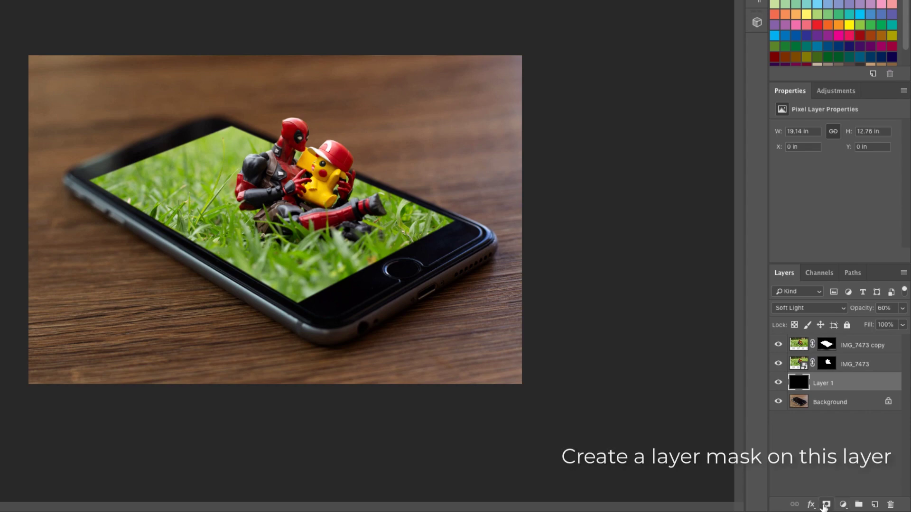
Add a mask to Layer 1 and brush it at 26% opacity across the lower area
click(827, 505)
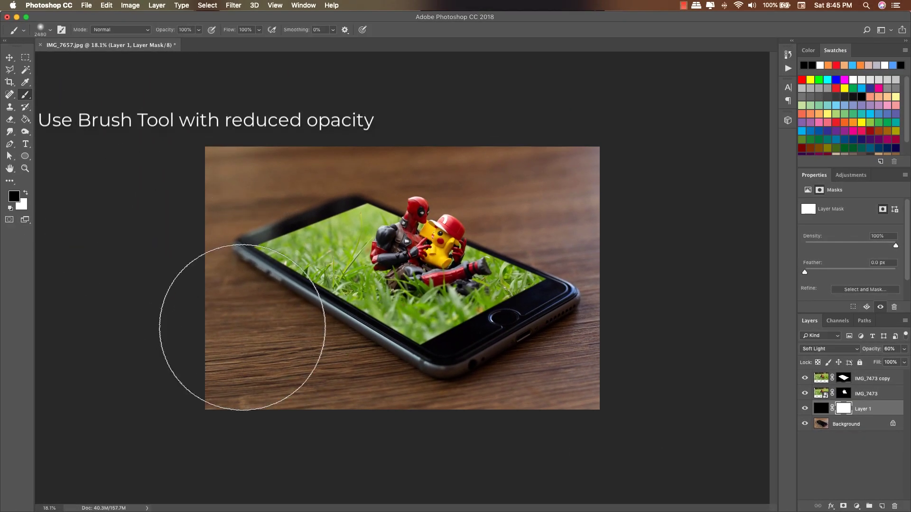
drag(138, 31, 135, 31)
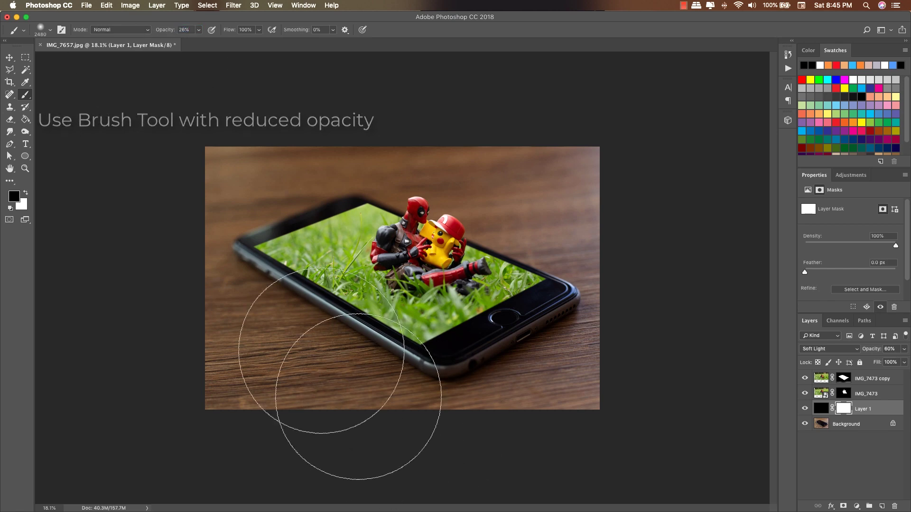
mouse_move(396, 377)
mouse_down()
mouse_move(429, 382)
mouse_move(509, 437)
mouse_move(579, 345)
mouse_move(555, 312)
mouse_up()
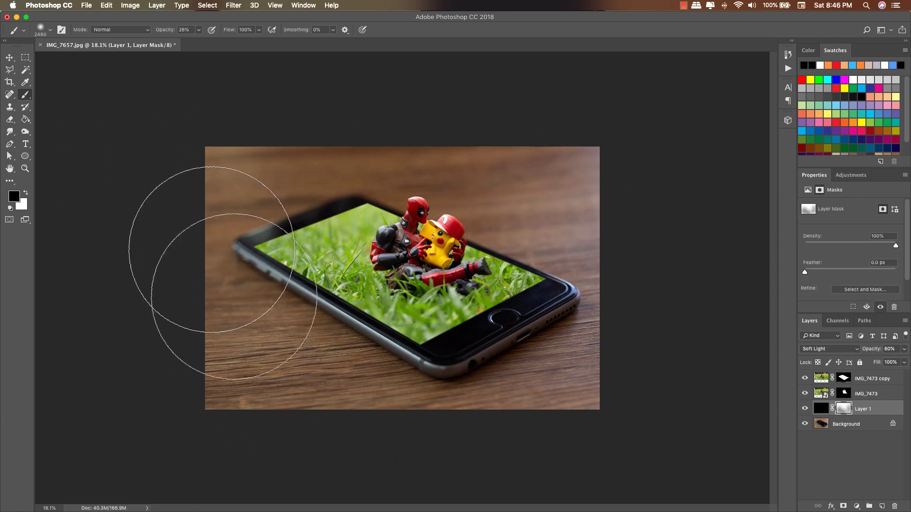
drag(475, 441, 622, 429)
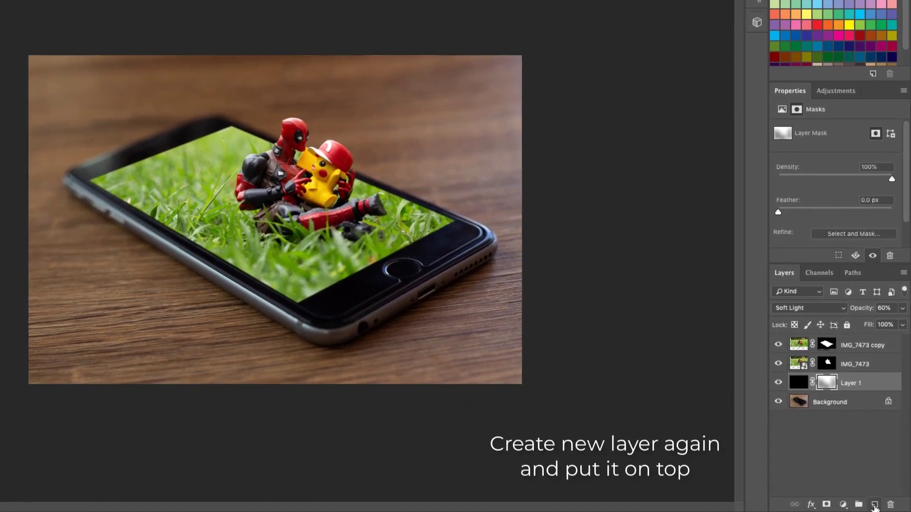
Create Layer 2 at the top of the layer stack and fill it solid black
click(875, 505)
drag(863, 384, 859, 341)
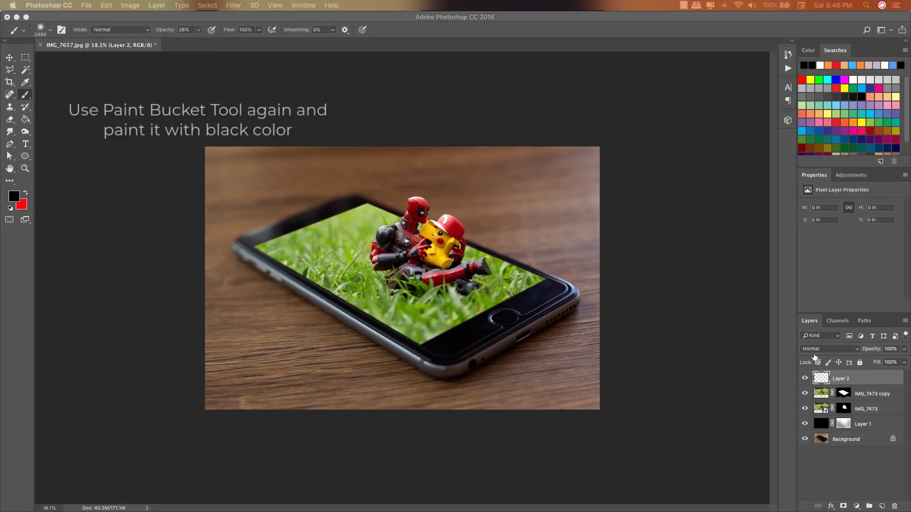
click(25, 119)
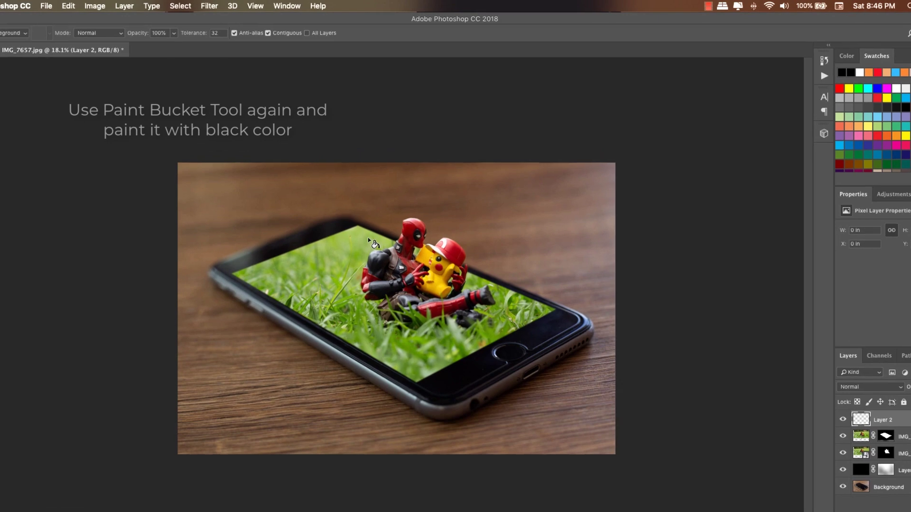
click(379, 213)
click(178, 6)
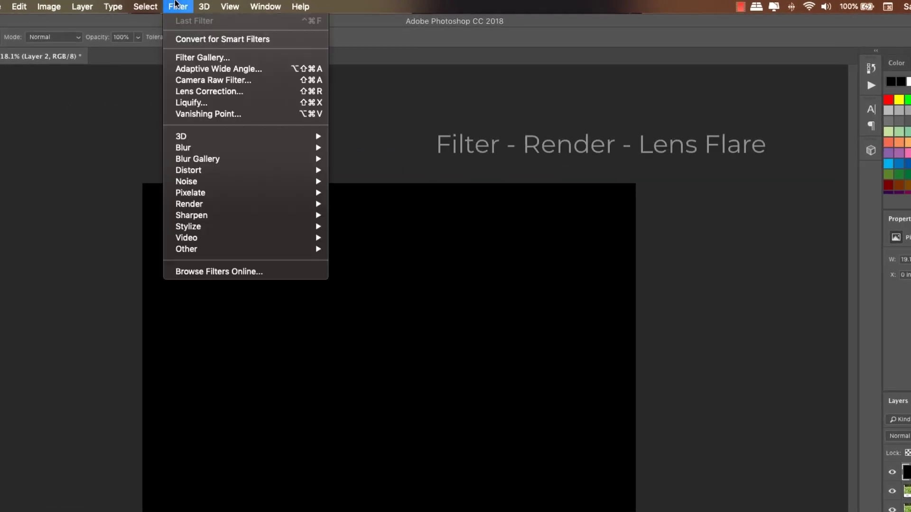
Render a centred 105mm Prime Lens Flare at 105% brightness on Layer 2
click(178, 6)
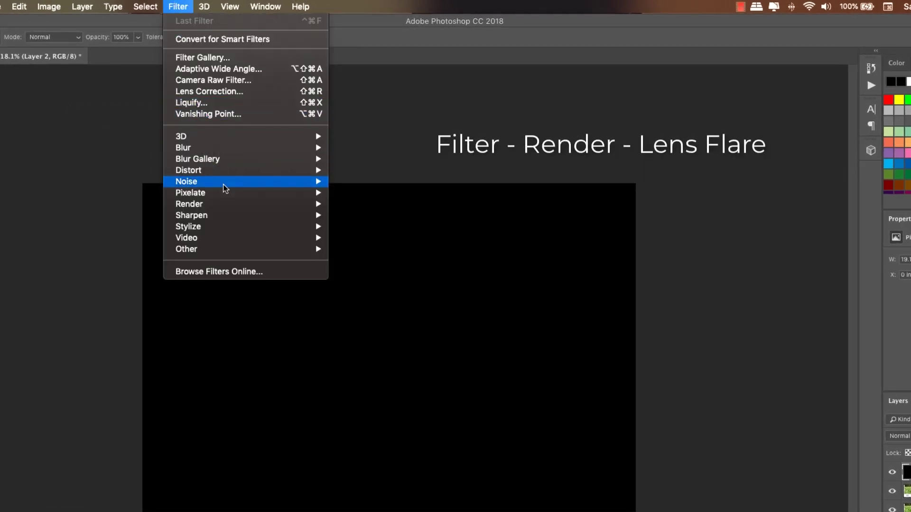
mouse_move(223, 207)
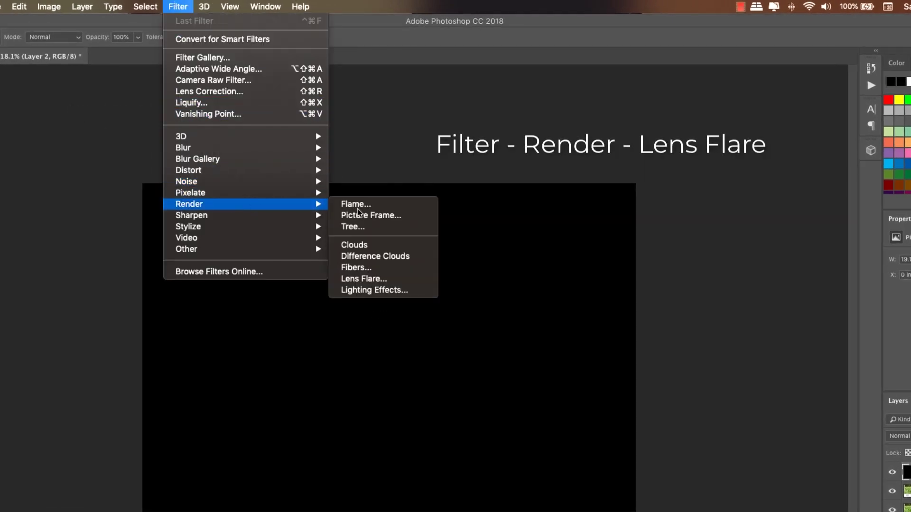
click(393, 279)
drag(388, 299, 398, 309)
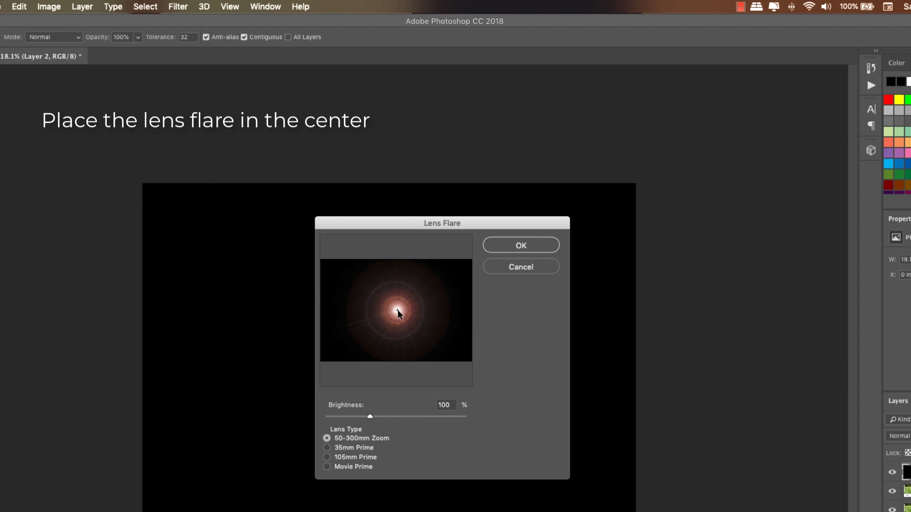
click(367, 455)
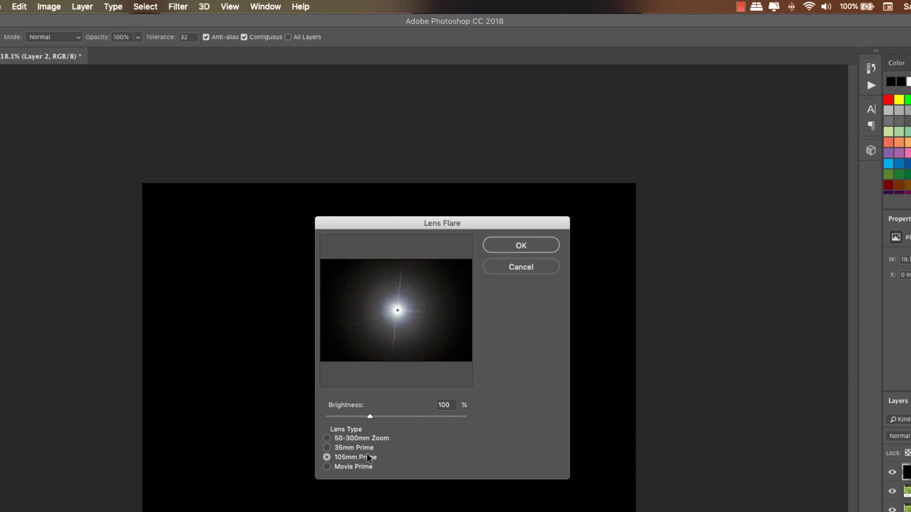
click(395, 309)
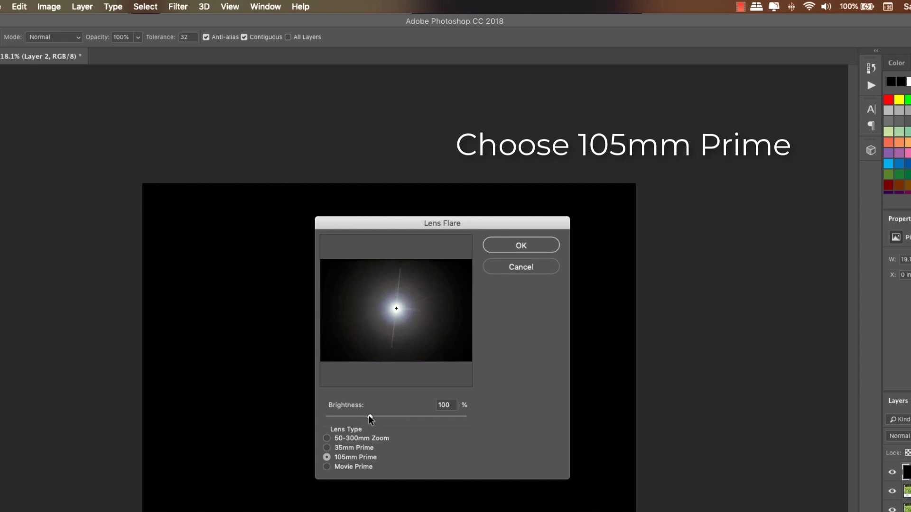
mouse_move(371, 416)
mouse_down()
mouse_move(352, 415)
mouse_move(387, 417)
mouse_move(373, 417)
mouse_up()
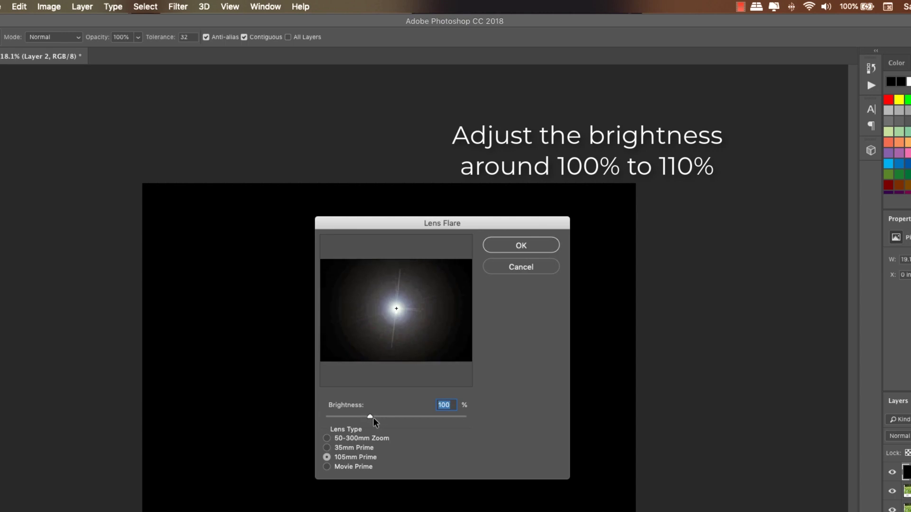
click(529, 244)
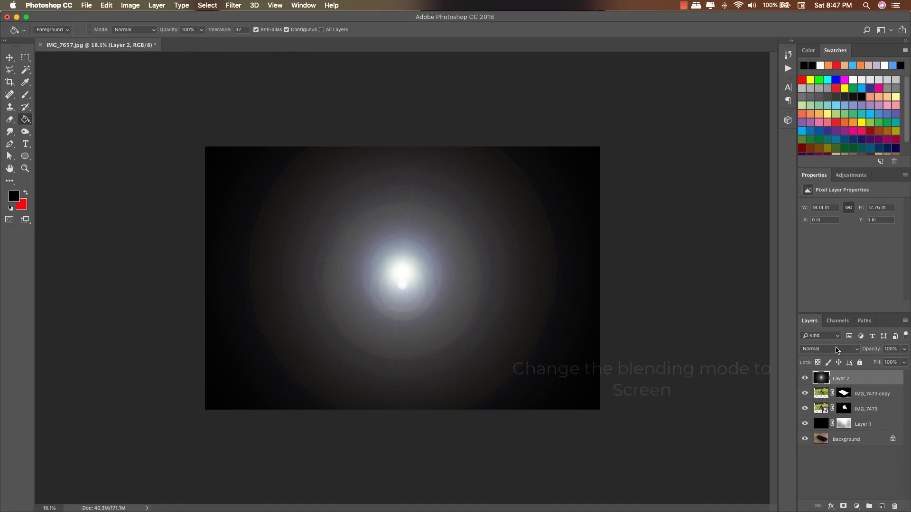
click(837, 350)
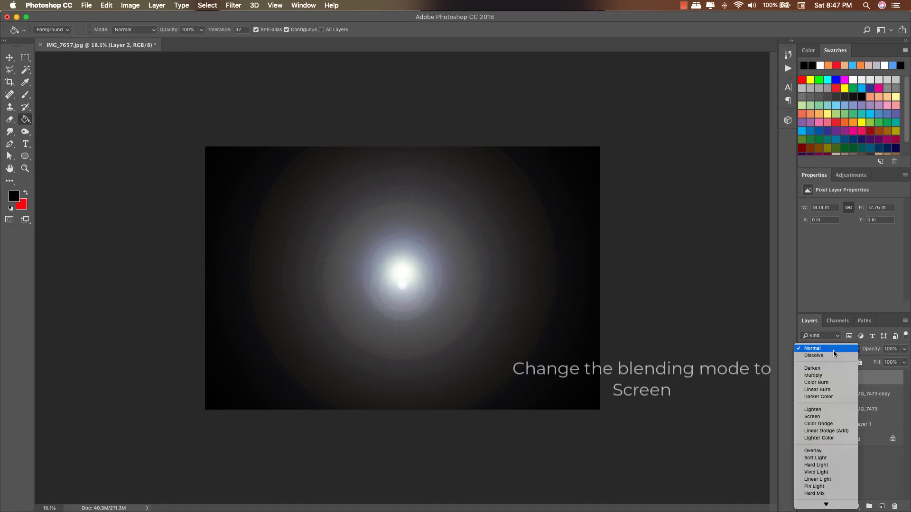
Set Layer 2 to Screen mode and move the sun flare to the top-right corner
click(823, 418)
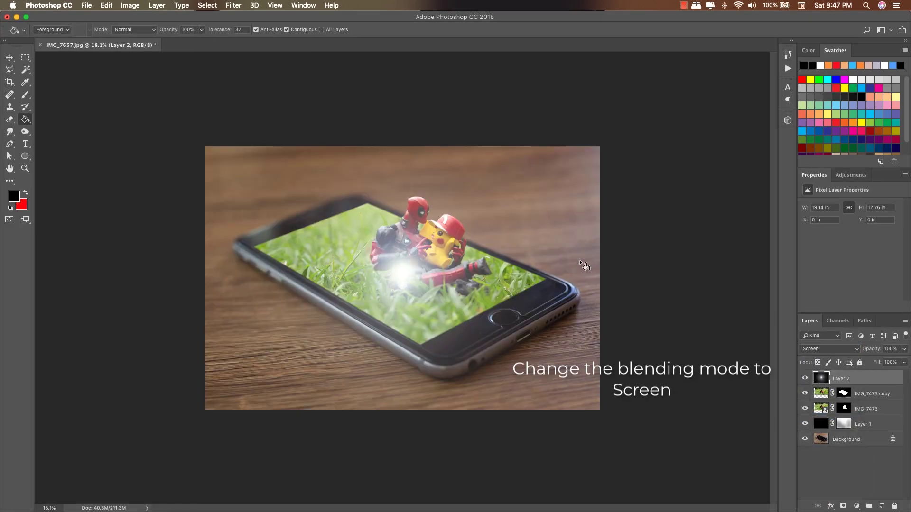
key(v)
drag(413, 313, 512, 205)
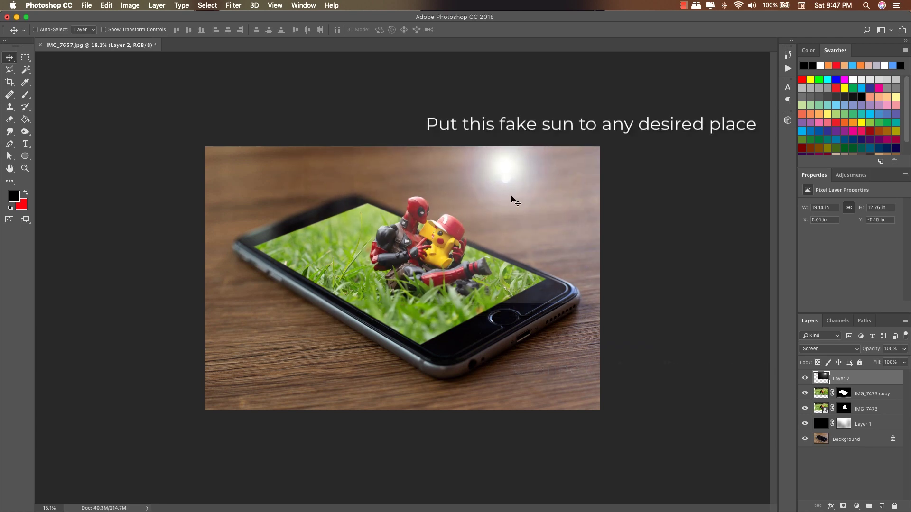
drag(511, 192, 560, 163)
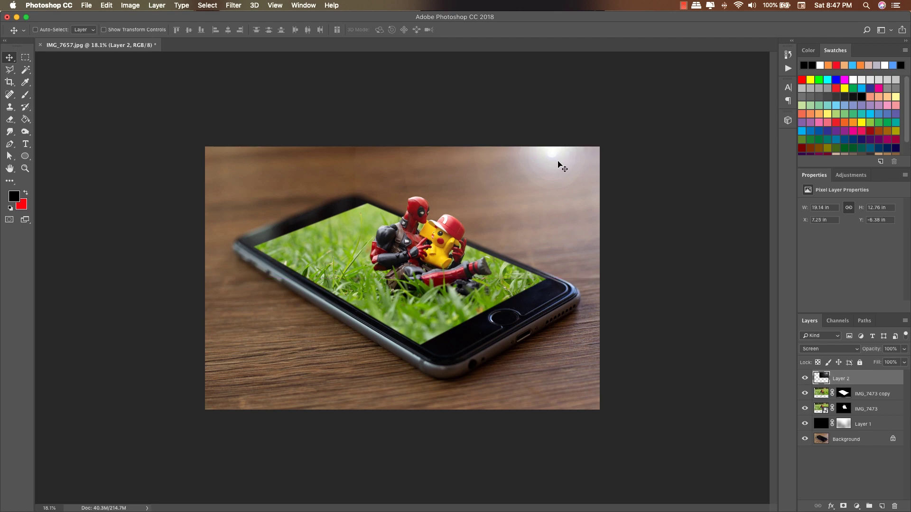
click(233, 4)
Apply a 12-pixel Gaussian Blur to the sun flare on Layer 2
mouse_move(266, 120)
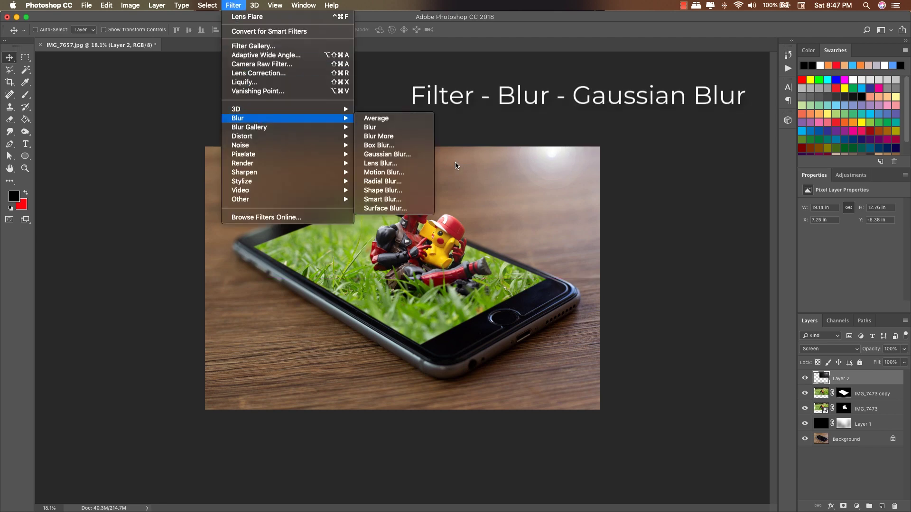
click(409, 156)
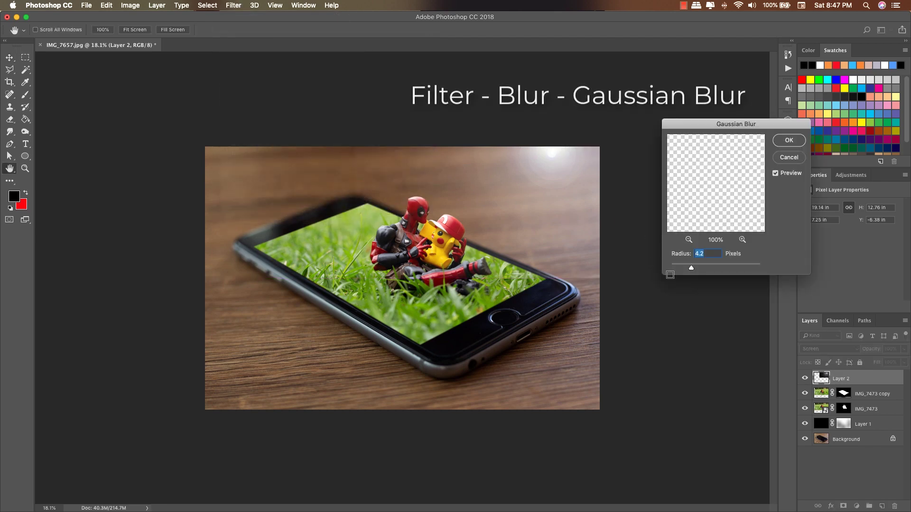
drag(692, 268, 705, 267)
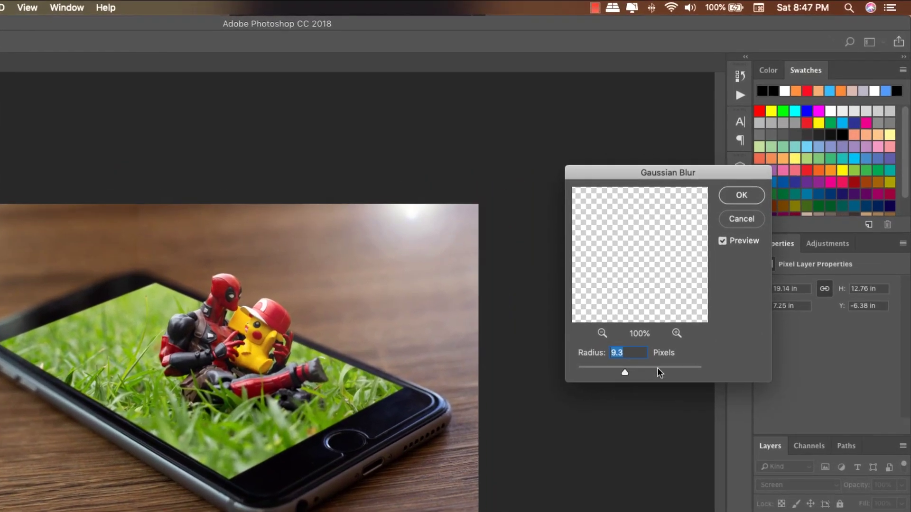
drag(658, 372, 611, 375)
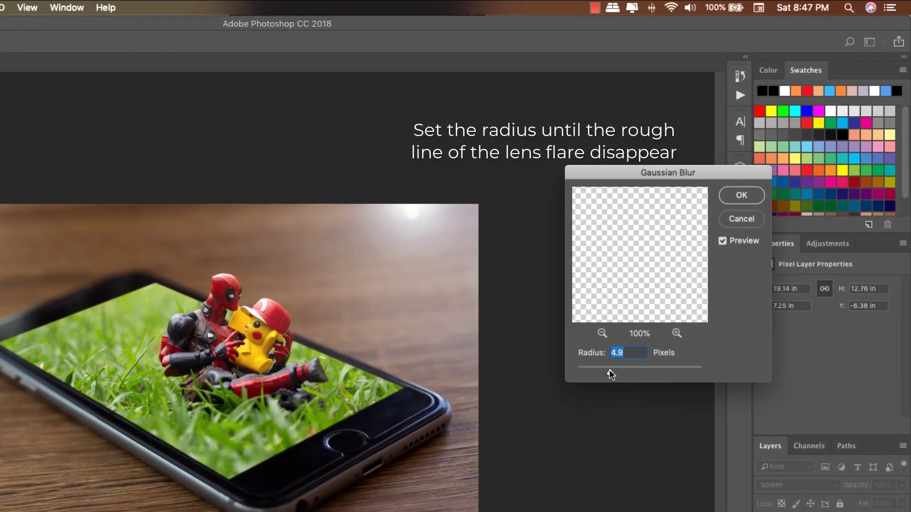
mouse_move(616, 369)
mouse_down()
mouse_move(646, 384)
mouse_move(627, 374)
mouse_up()
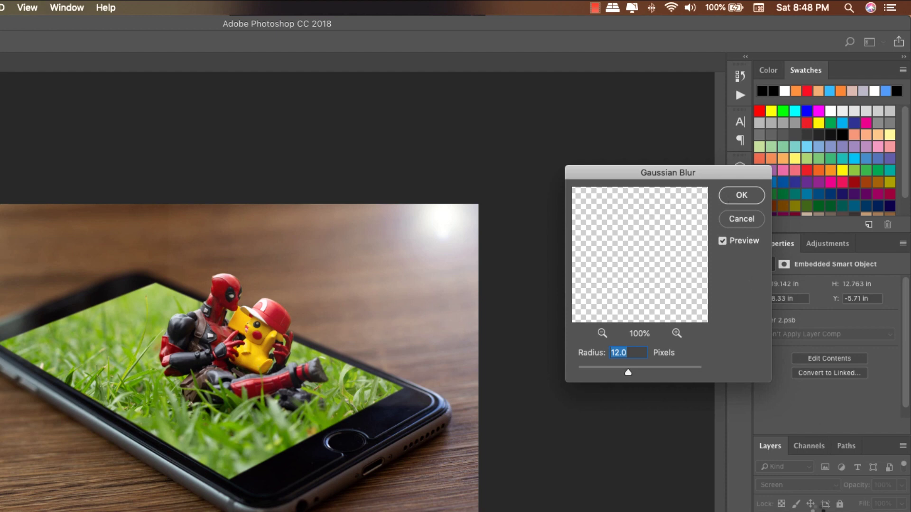
click(741, 195)
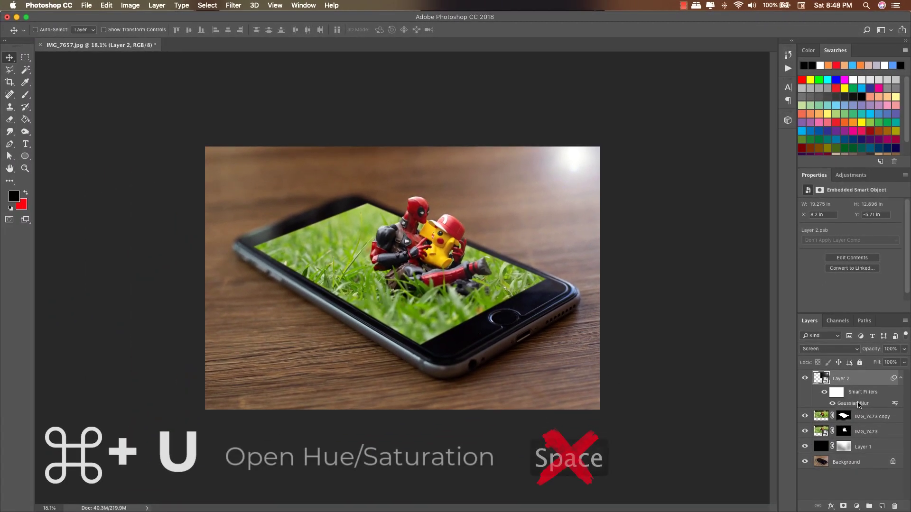
key(super+u)
Colorize the sun with Hue/Saturation at Hue 43, Saturation 34
drag(460, 130, 248, 154)
click(312, 259)
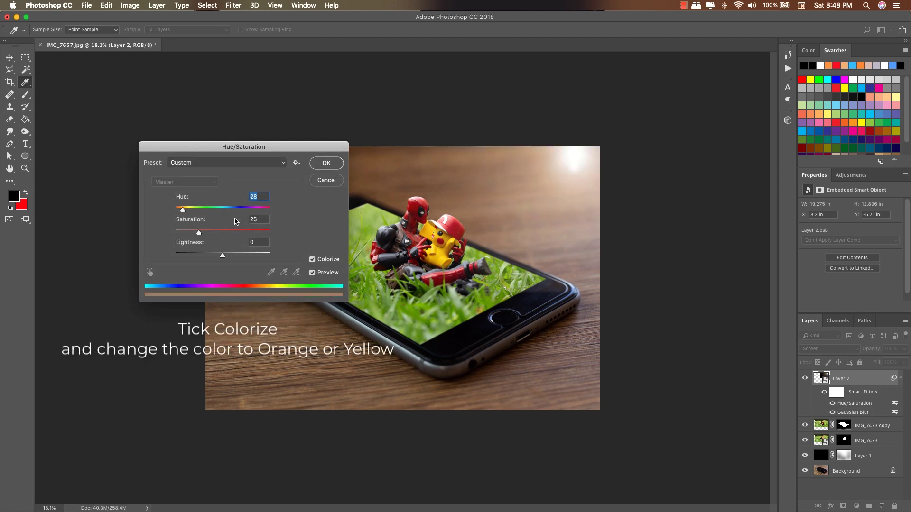
drag(188, 213, 182, 213)
drag(184, 212, 186, 212)
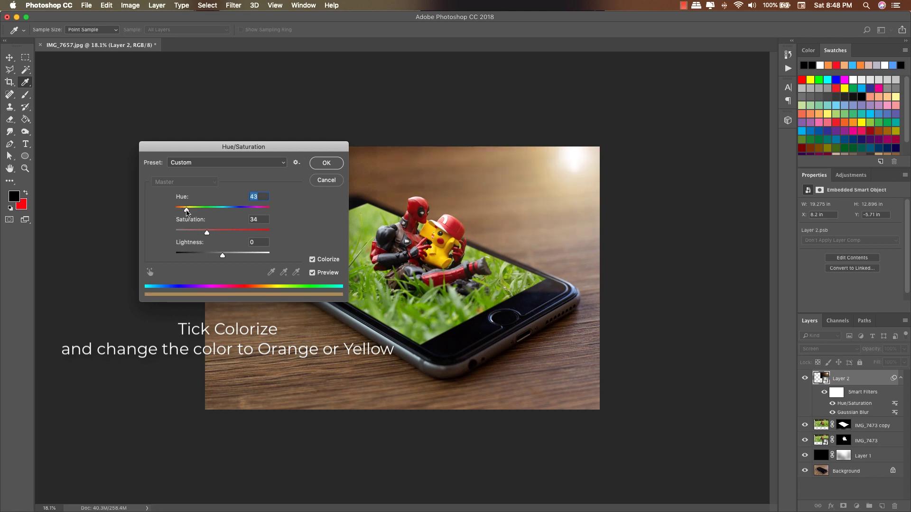
click(327, 163)
Add a new empty layer above the IMG_7473 copy layer
key(v)
click(870, 426)
click(882, 506)
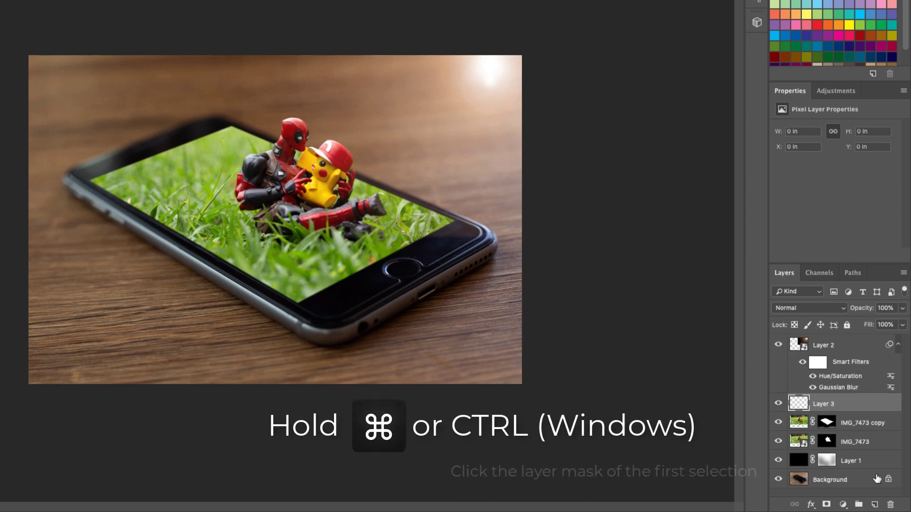
Load the IMG_7473 mask as a selection and fill it upward with the Black, White gradient
ctrl+click(828, 442)
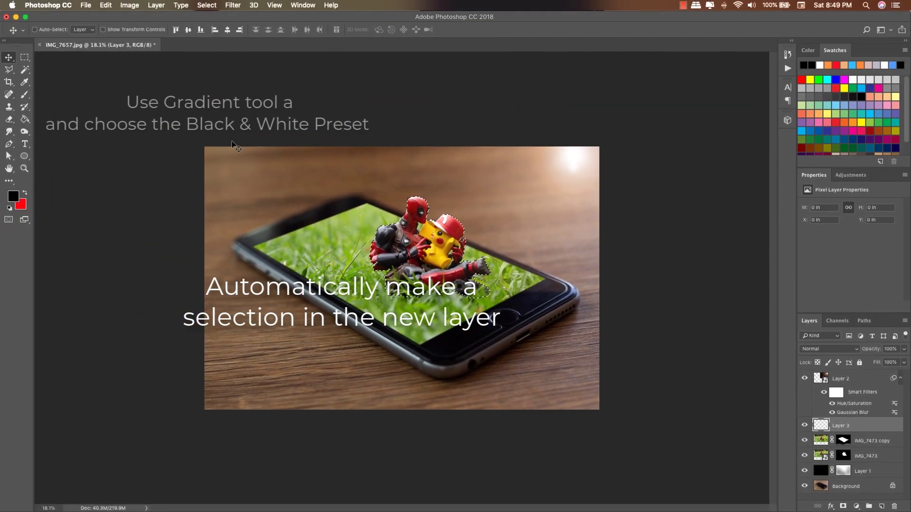
drag(26, 119, 49, 117)
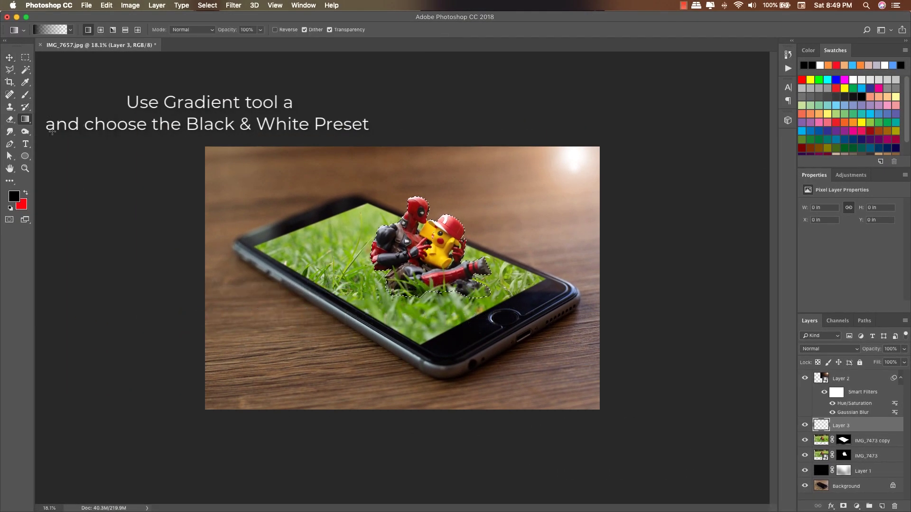
click(45, 33)
click(579, 194)
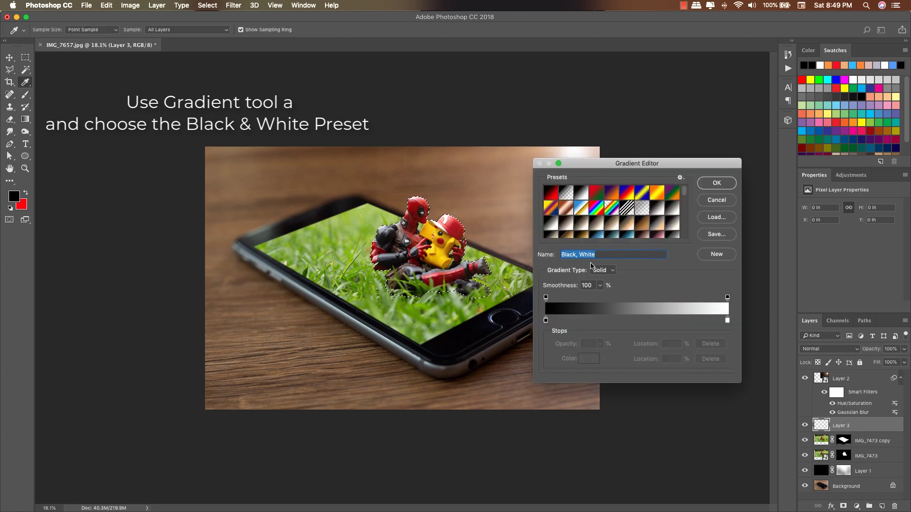
click(717, 183)
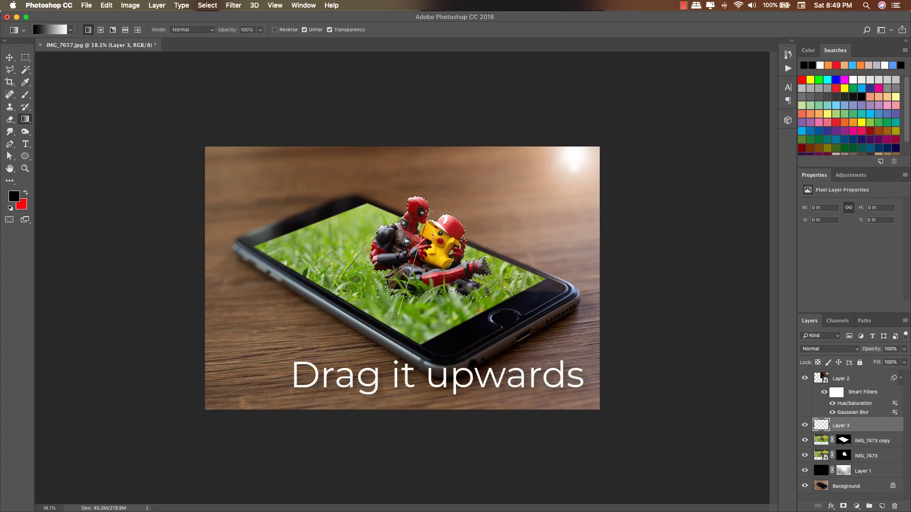
drag(439, 183, 438, 183)
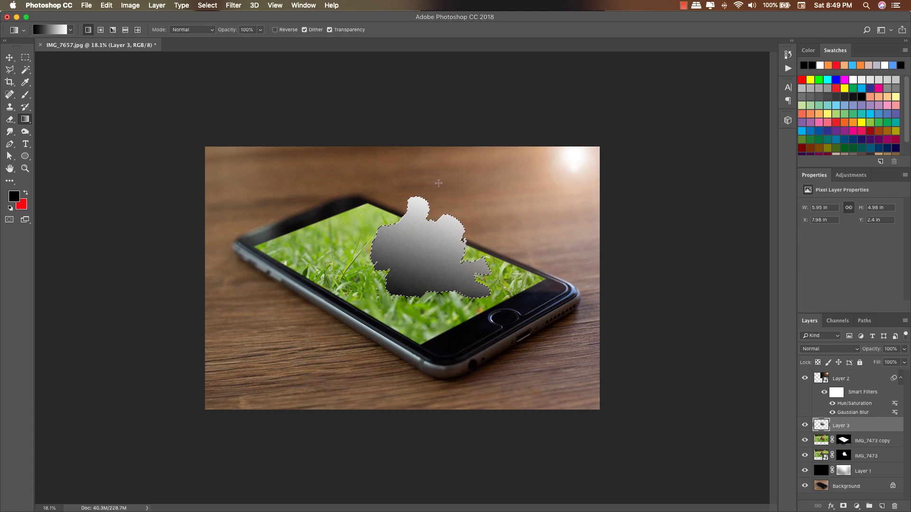
click(206, 4)
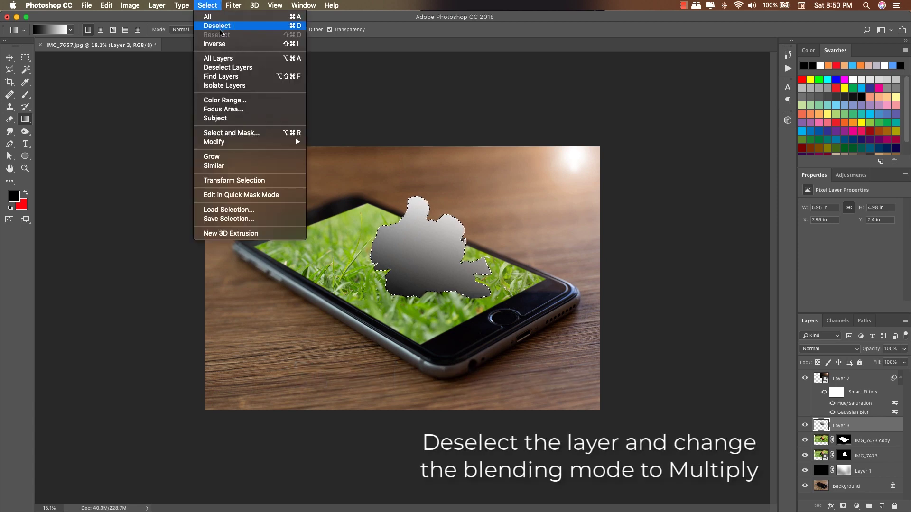
Deselect, set Layer 3 to Multiply at 36% opacity, and add a new empty layer
click(221, 26)
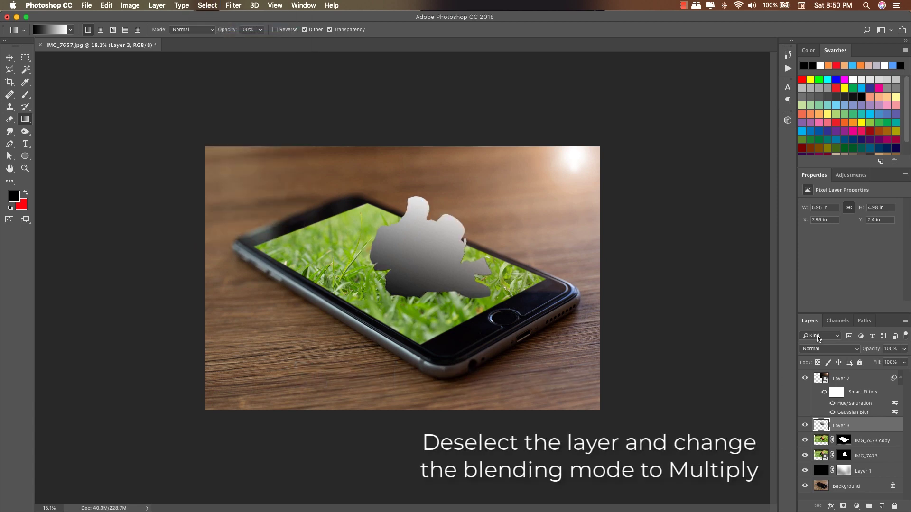
click(821, 350)
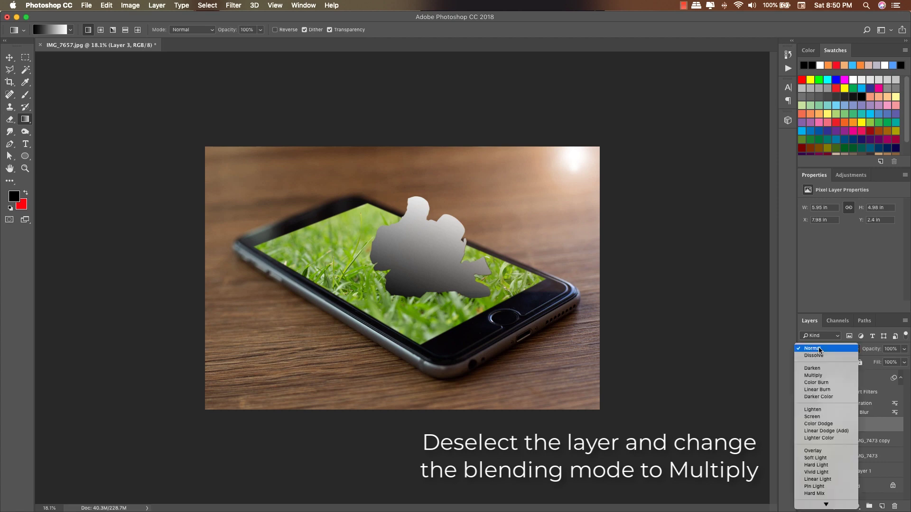
click(823, 375)
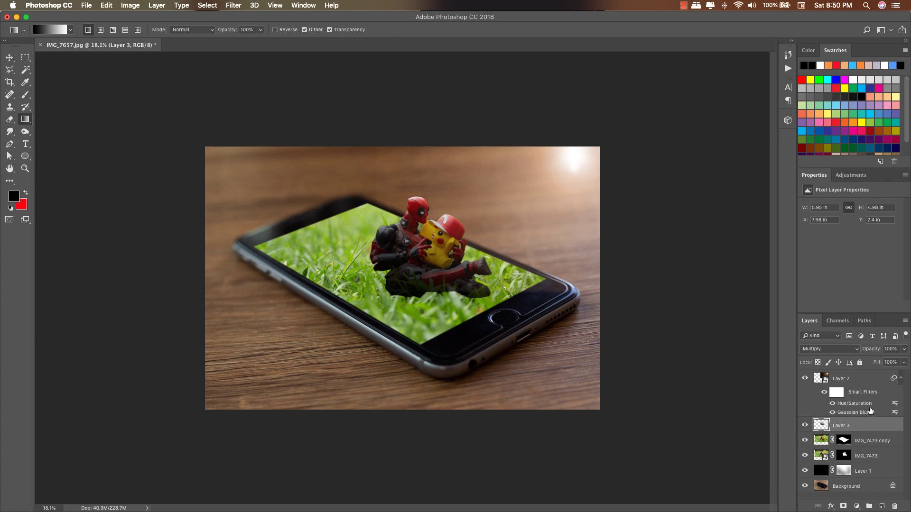
drag(845, 351, 840, 352)
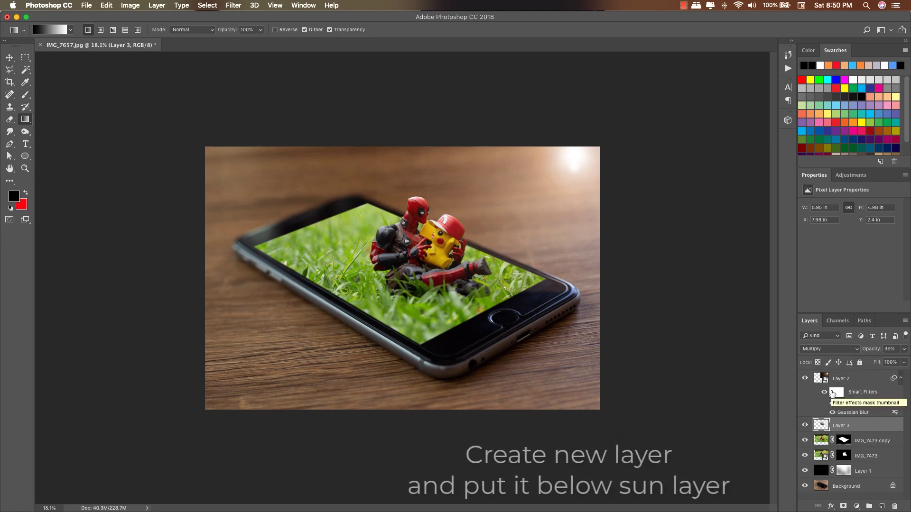
click(881, 507)
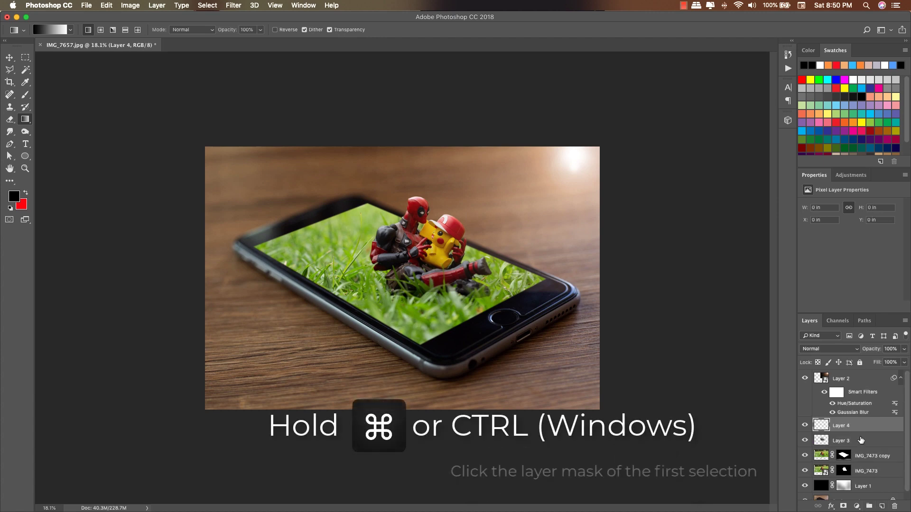
Fill the figures' outline with solid black on Layer 4, then deselect
super+click(845, 471)
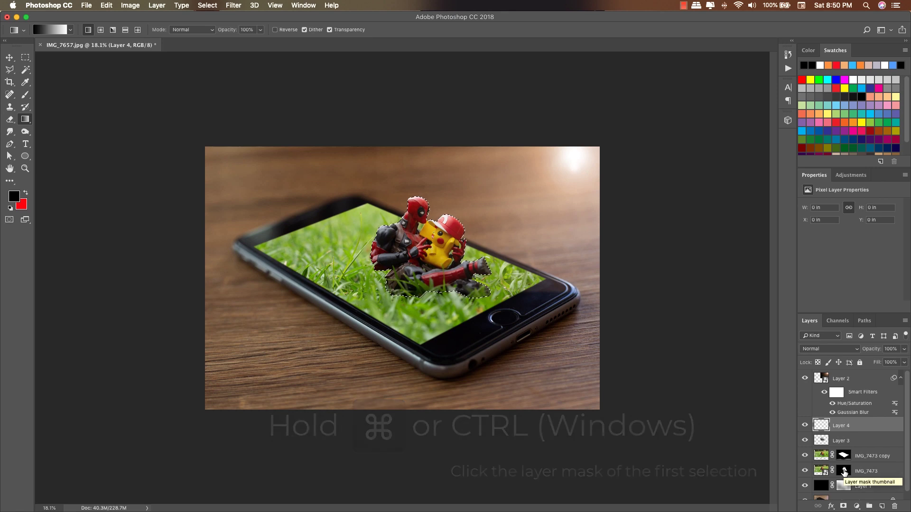
right_click(25, 119)
click(57, 127)
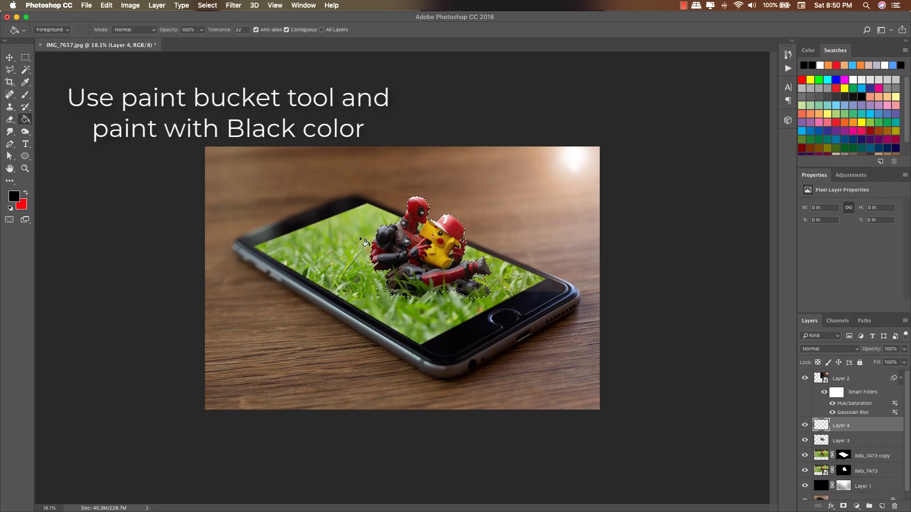
click(400, 231)
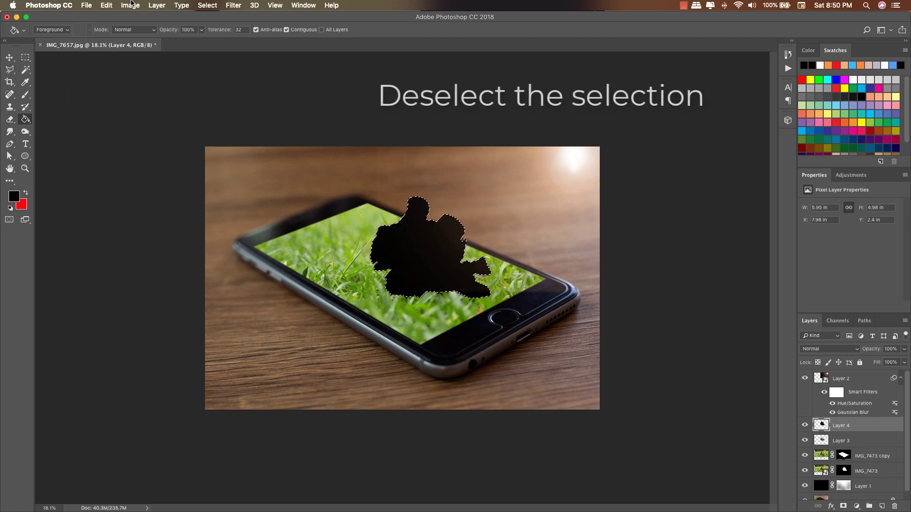
click(227, 4)
mouse_move(207, 5)
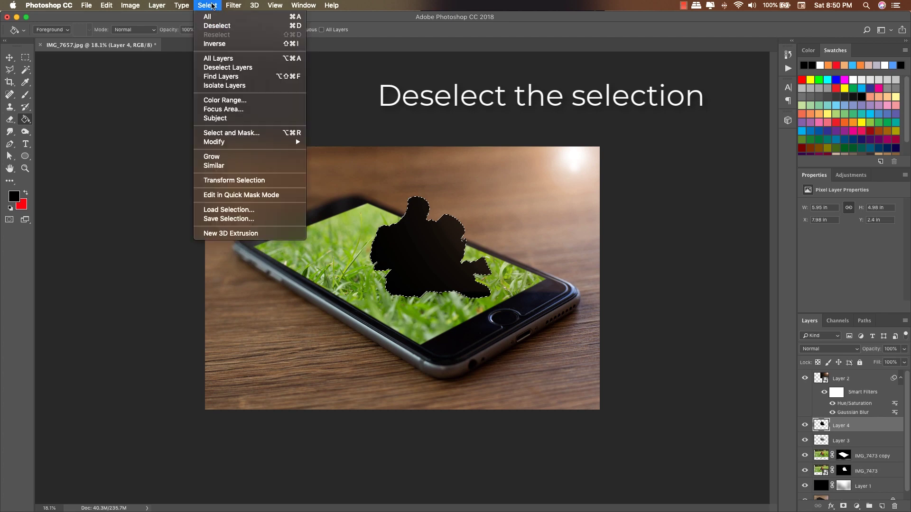
click(209, 26)
Flip the black shape vertically, then rotate it and move it down onto the phone
key(v)
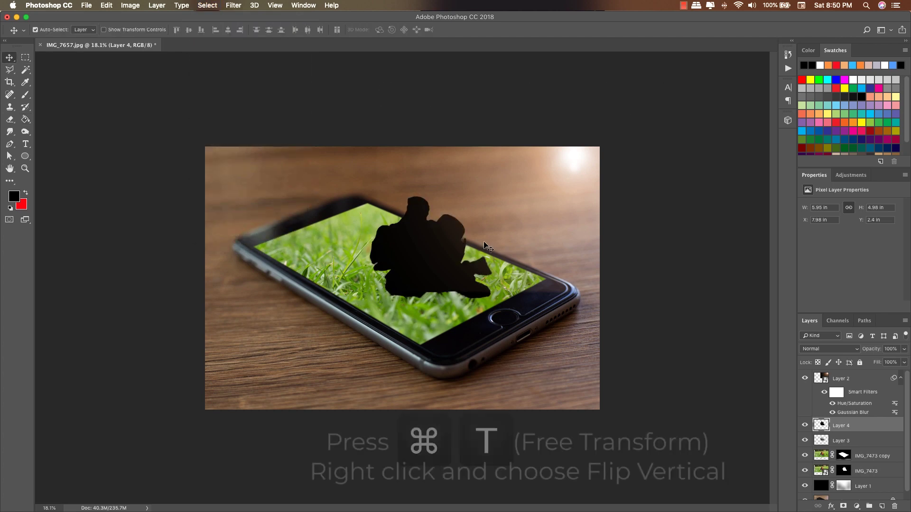
key(super+t)
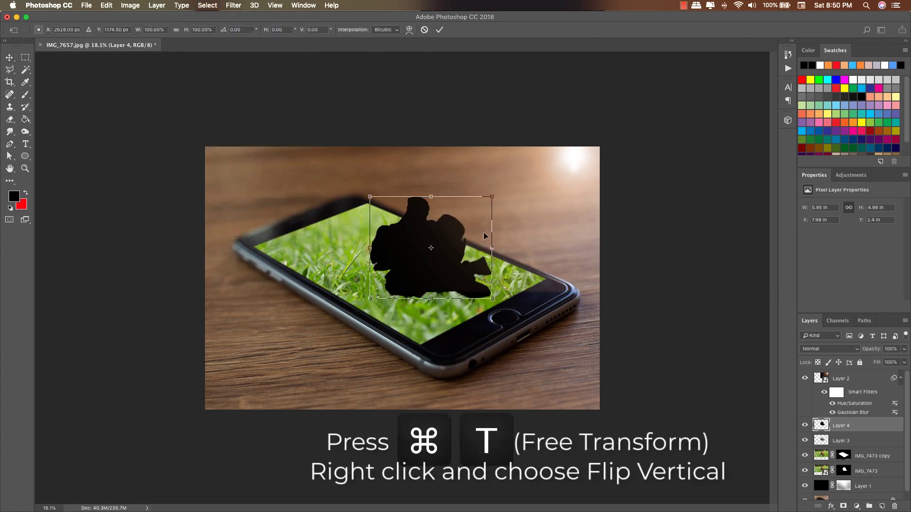
right_click(448, 221)
click(477, 346)
drag(526, 203, 534, 241)
drag(440, 265, 435, 309)
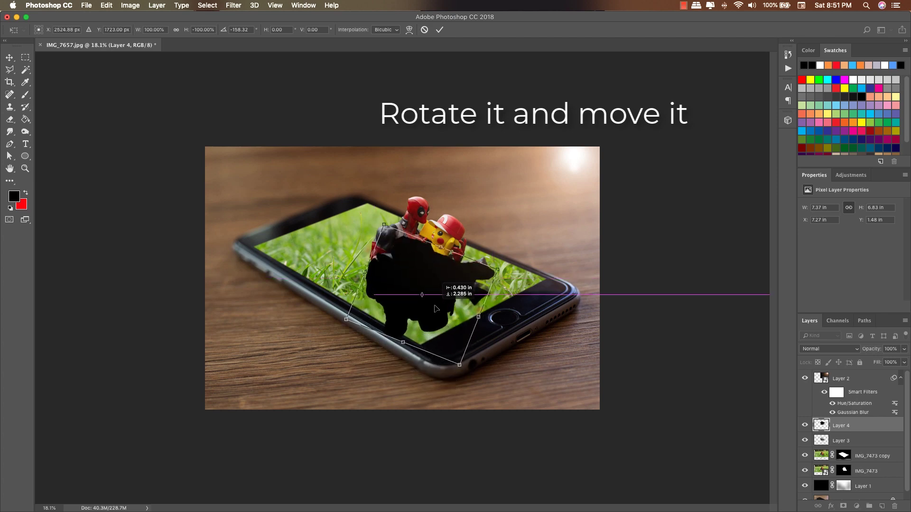
drag(515, 255, 506, 235)
drag(454, 287, 446, 320)
drag(491, 259, 498, 268)
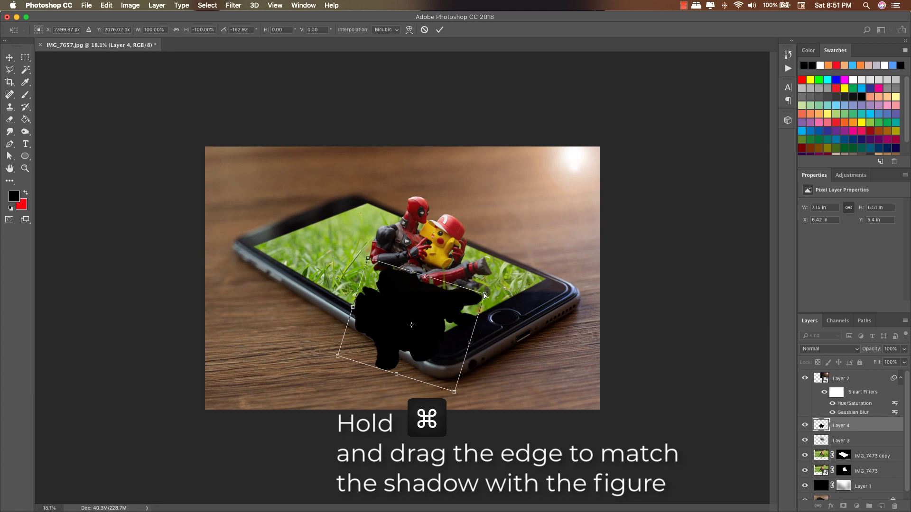
Skew the shadow's corners outward beneath the figures and commit the transform
drag(486, 294, 490, 290)
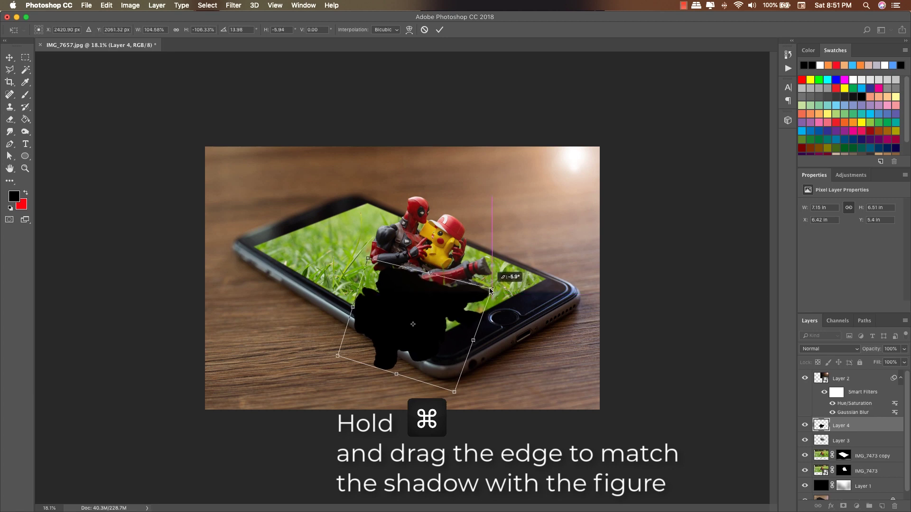
drag(368, 260, 363, 259)
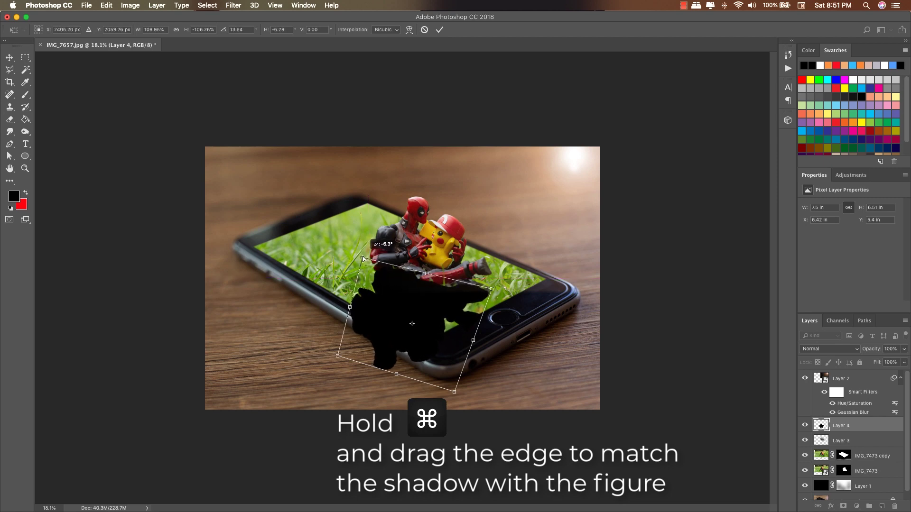
drag(341, 361, 332, 359)
mouse_move(411, 324)
mouse_down()
mouse_move(409, 332)
mouse_move(413, 315)
mouse_up()
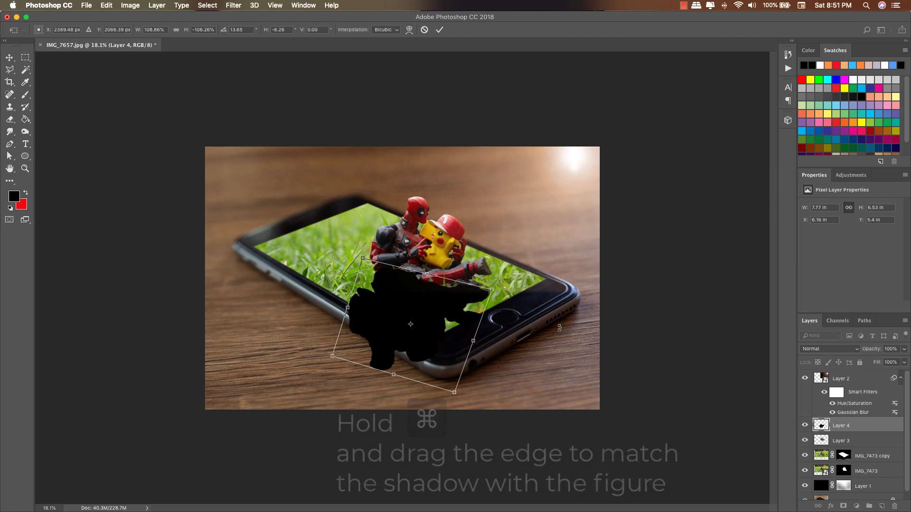
key(Return)
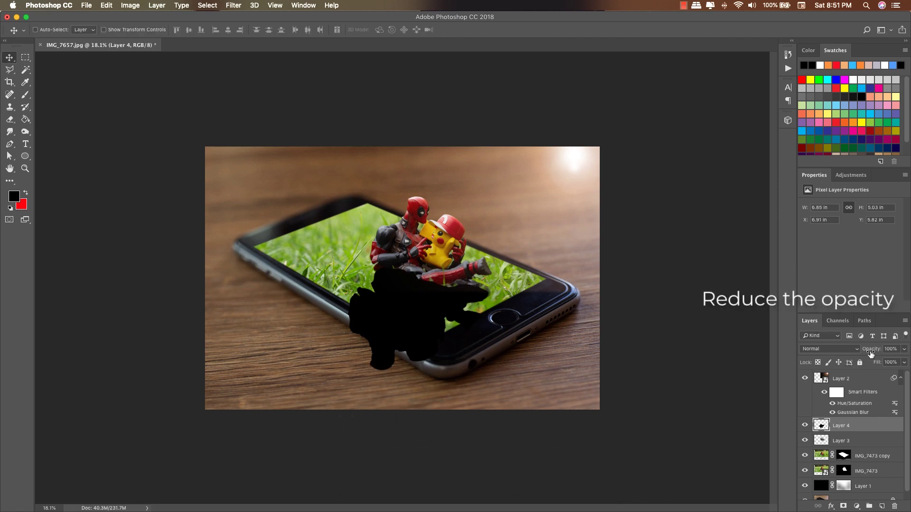
Drop the shadow to 23% opacity, then reposition and slightly rotate it
drag(859, 350, 838, 349)
drag(427, 327, 423, 321)
key(ctrl+t)
drag(498, 329, 469, 326)
key(Return)
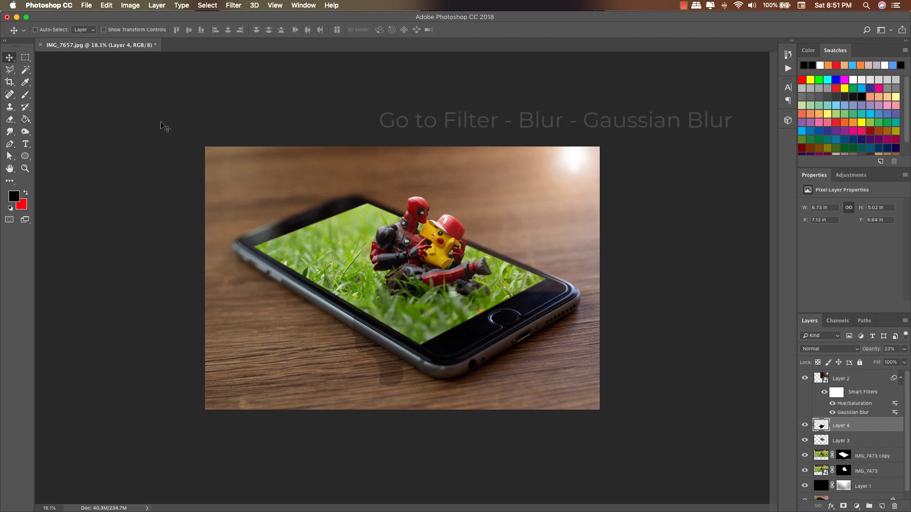
Blur the shadow with a 23.3 px Gaussian Blur and add a layer mask to Layer 4
click(234, 5)
click(347, 166)
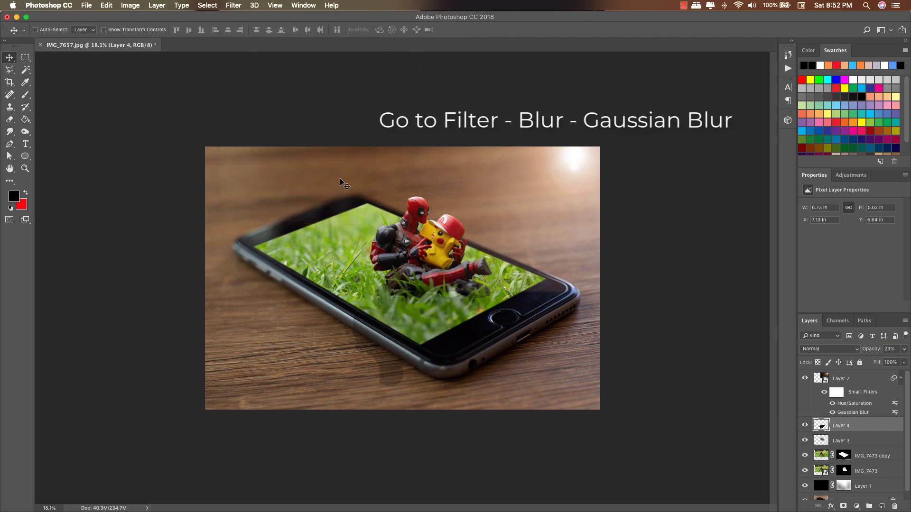
click(231, 5)
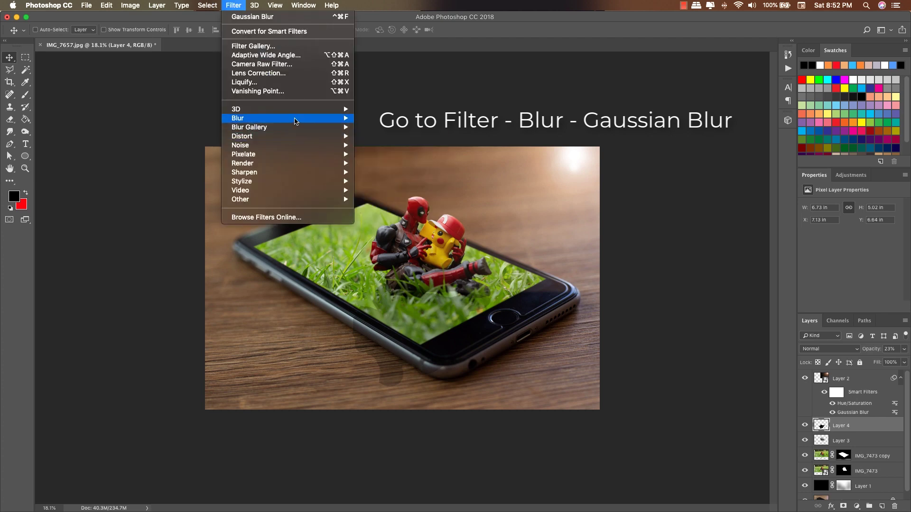
mouse_move(304, 118)
click(384, 154)
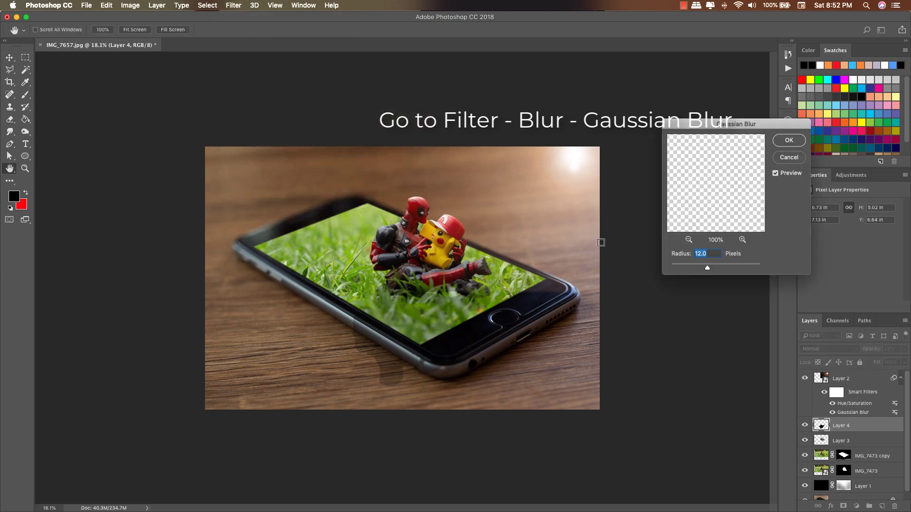
drag(712, 268, 705, 267)
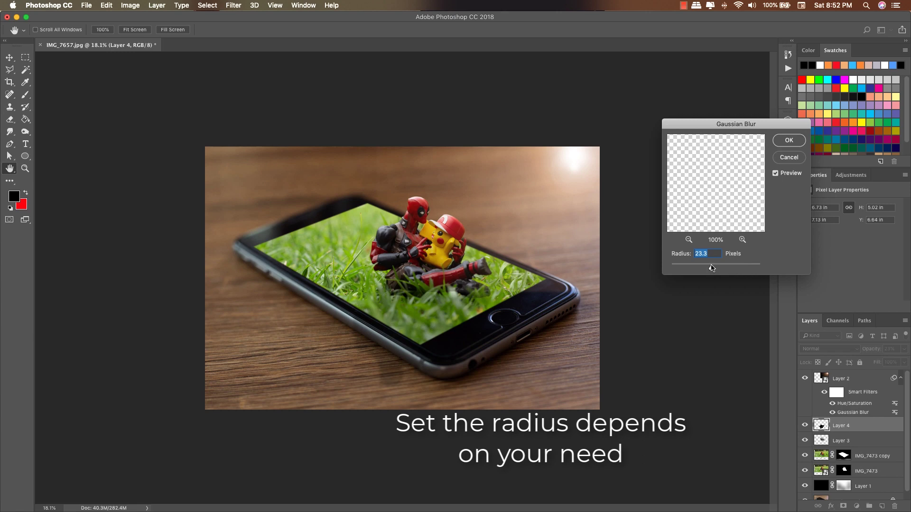
key(Return)
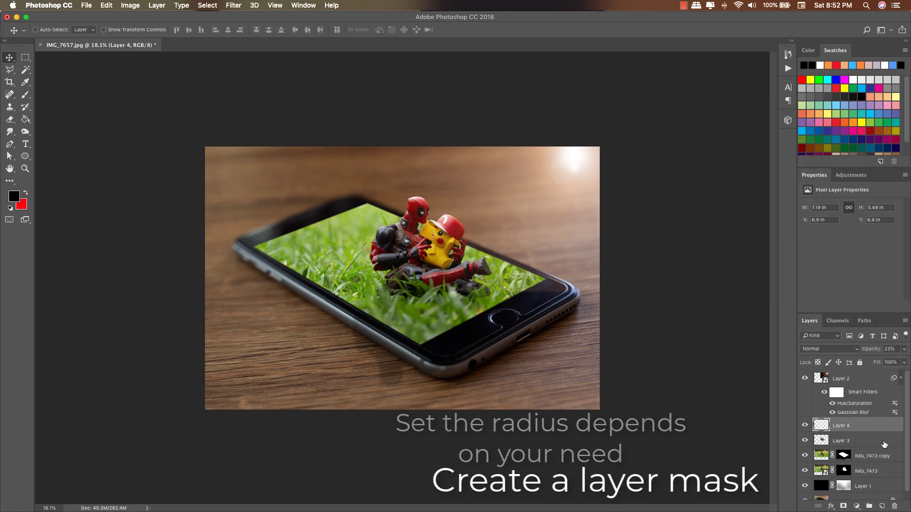
click(845, 506)
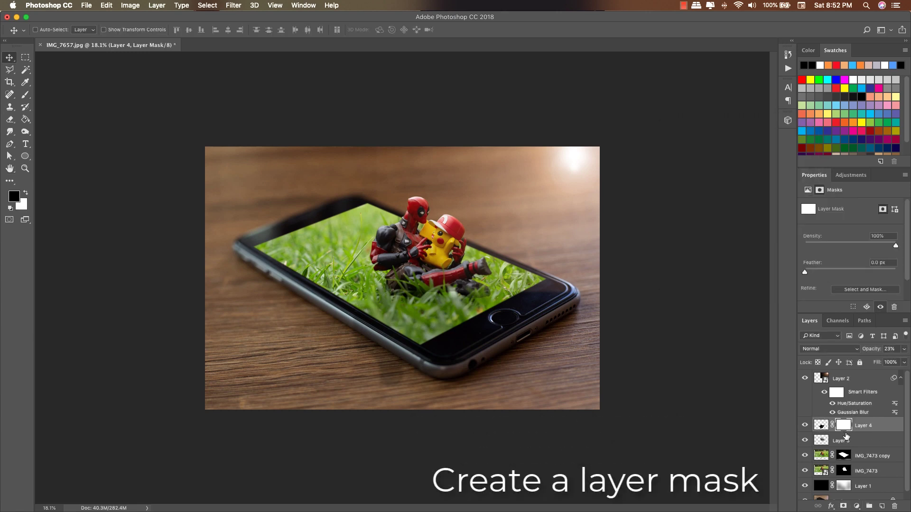
Set up a soft round Brush at 97 px size and 37% opacity
click(26, 95)
right_click(465, 237)
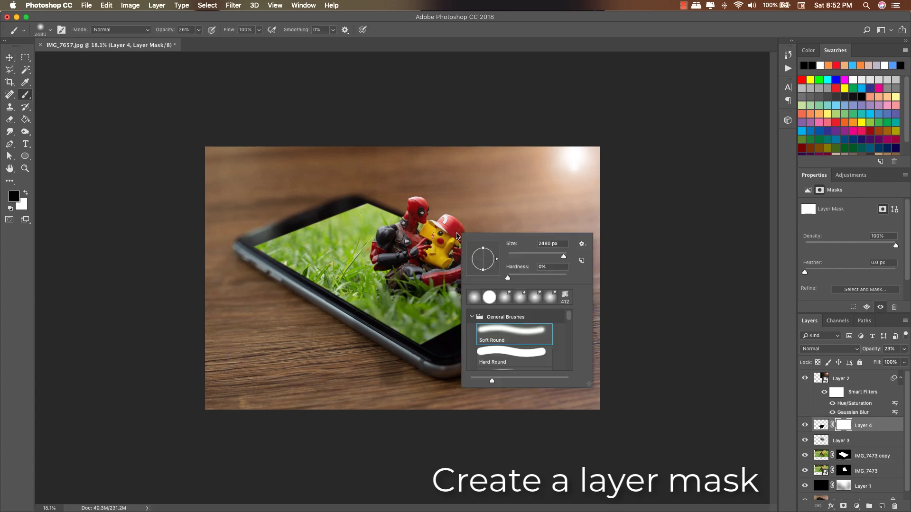
drag(556, 256, 537, 256)
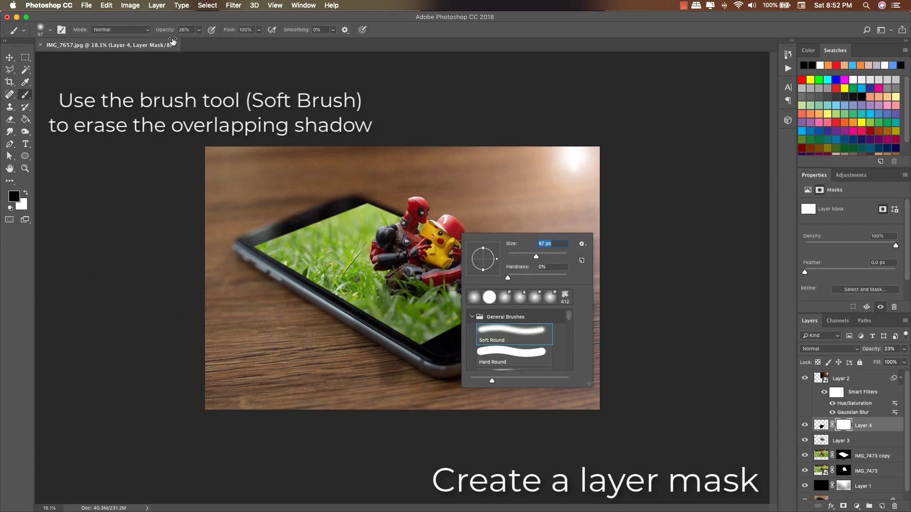
drag(166, 30, 172, 30)
right_click(401, 331)
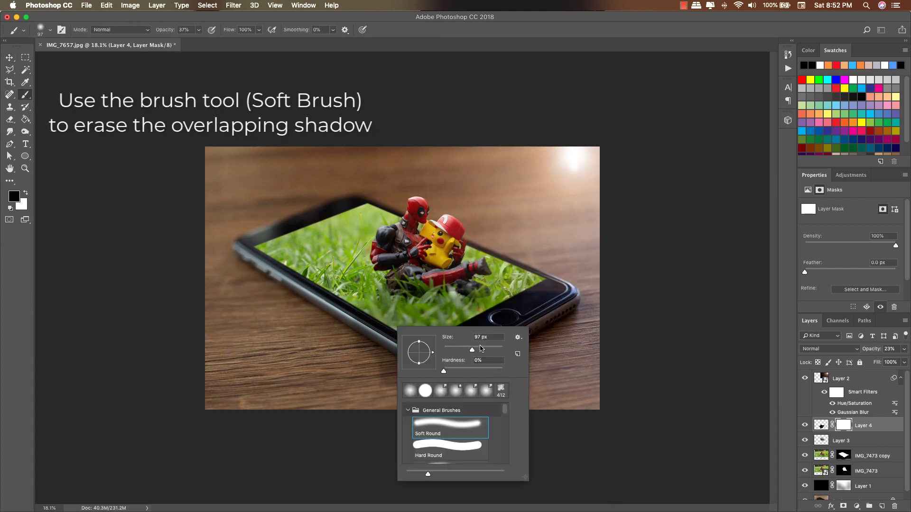
key(Return)
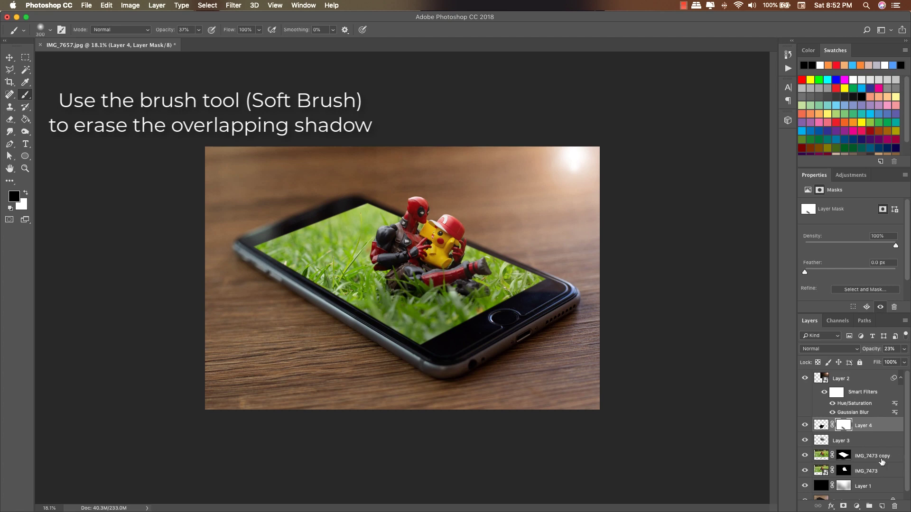
Set Layer 4's opacity to 34% and retarget its layer mask
click(822, 425)
drag(870, 350, 874, 350)
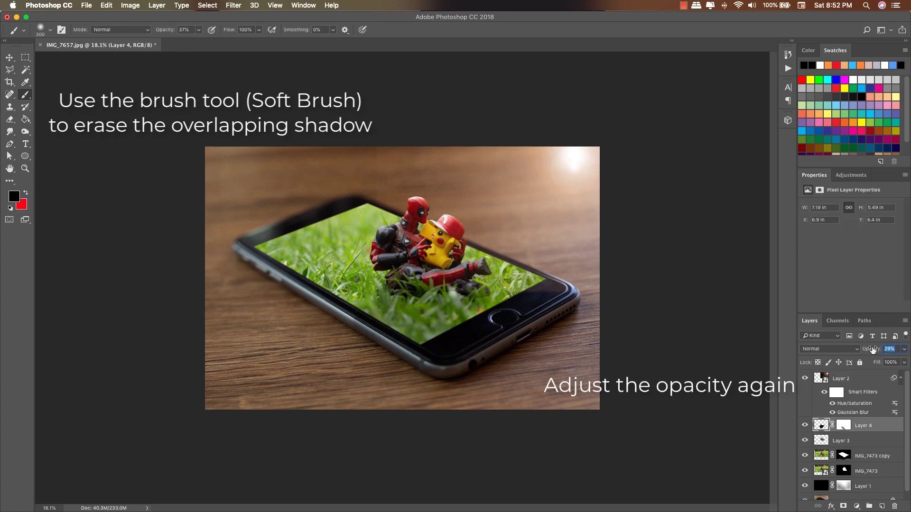
drag(875, 350, 873, 350)
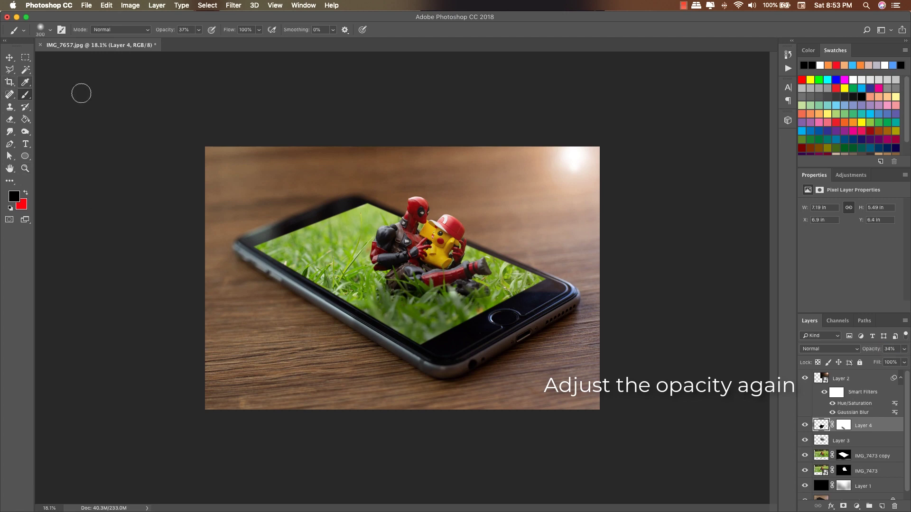
click(843, 426)
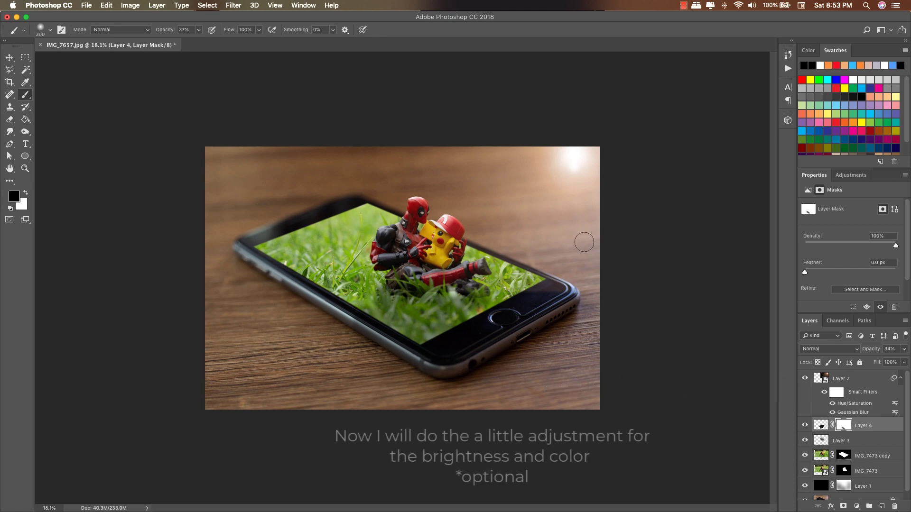
Add a Curves adjustment above Layer 2 that slightly darkens the image
key(alt+bracketright)
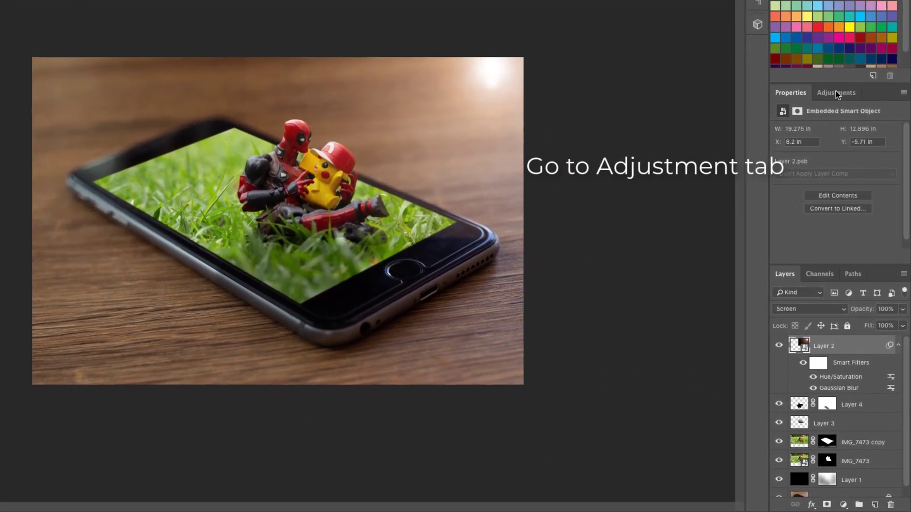
click(851, 175)
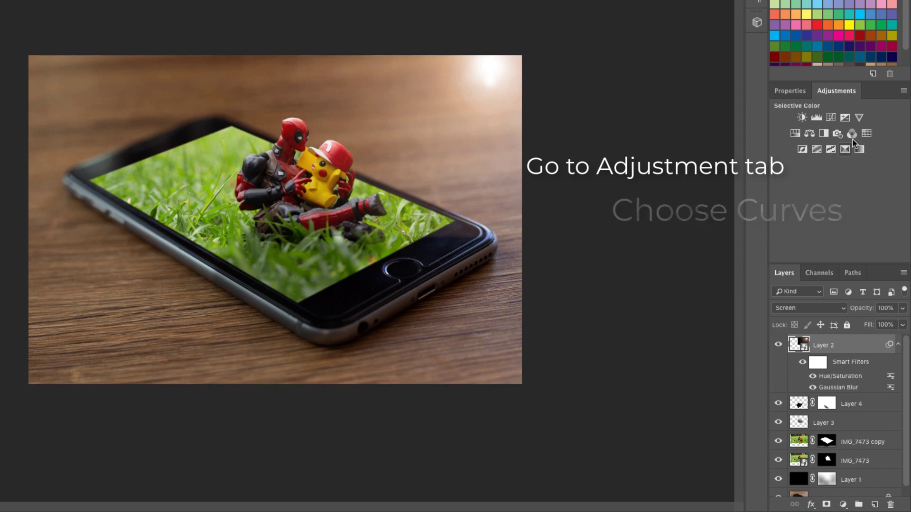
click(831, 118)
drag(854, 193, 840, 205)
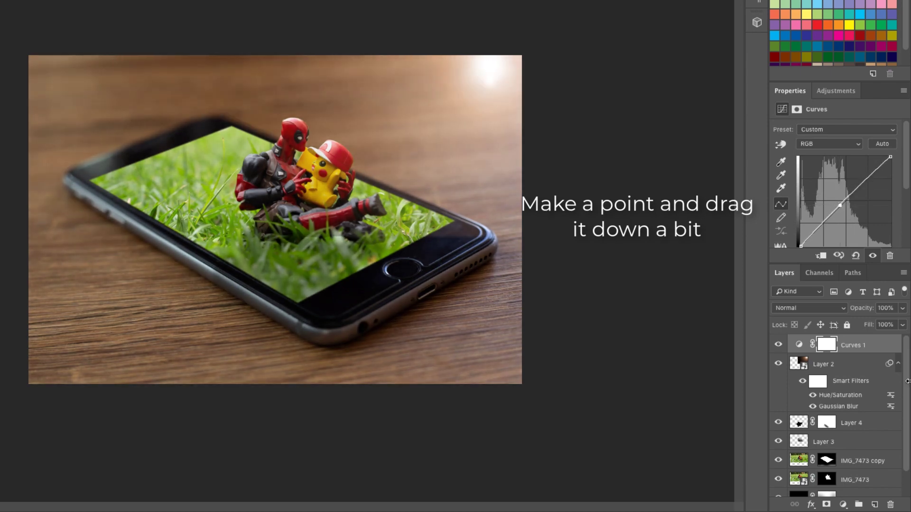
Add a Color Balance adjustment with highlights about +4 toward red and midtones Yellow -9
click(837, 91)
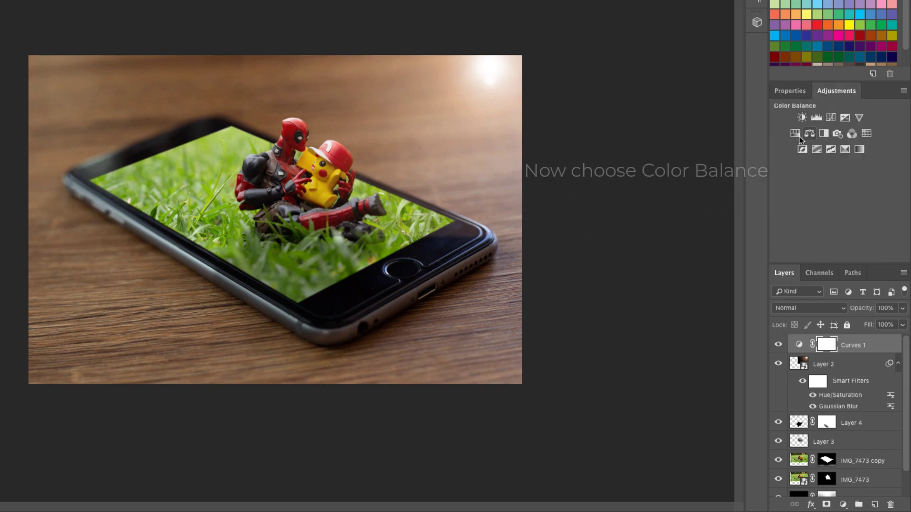
click(808, 133)
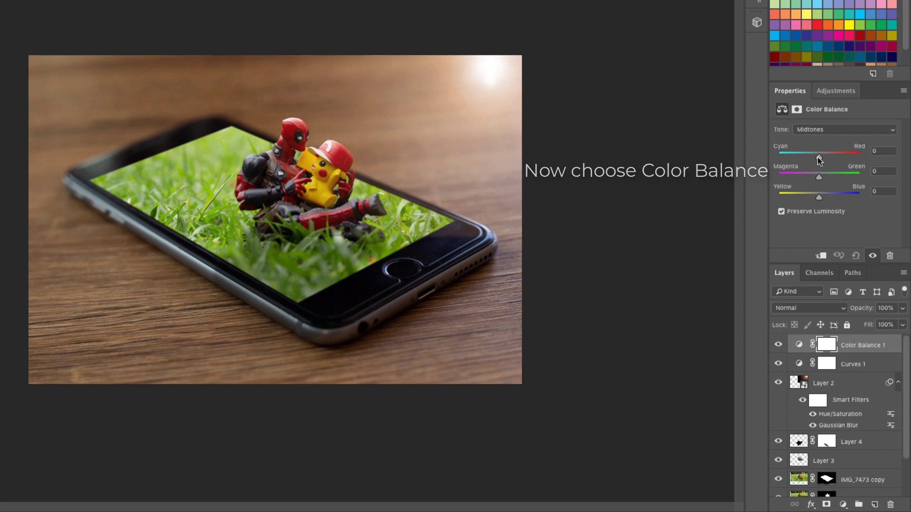
click(822, 130)
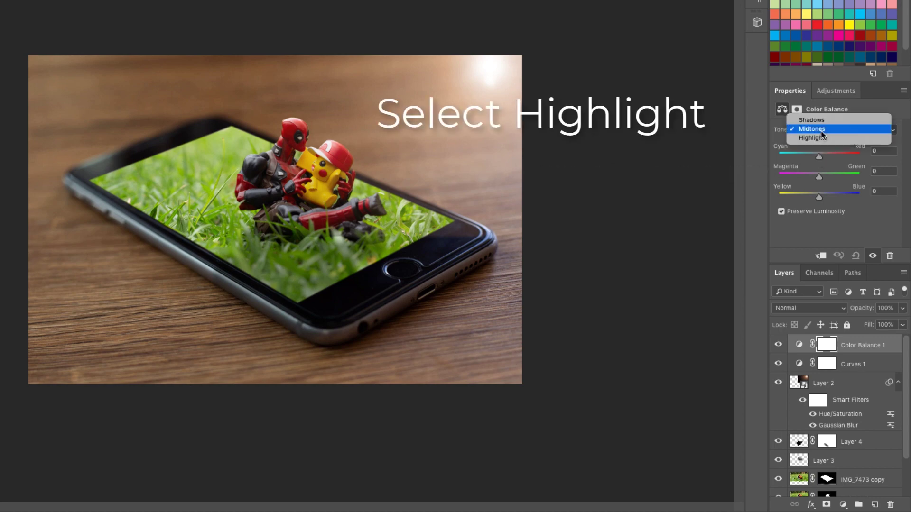
click(821, 139)
drag(825, 156, 820, 157)
click(820, 130)
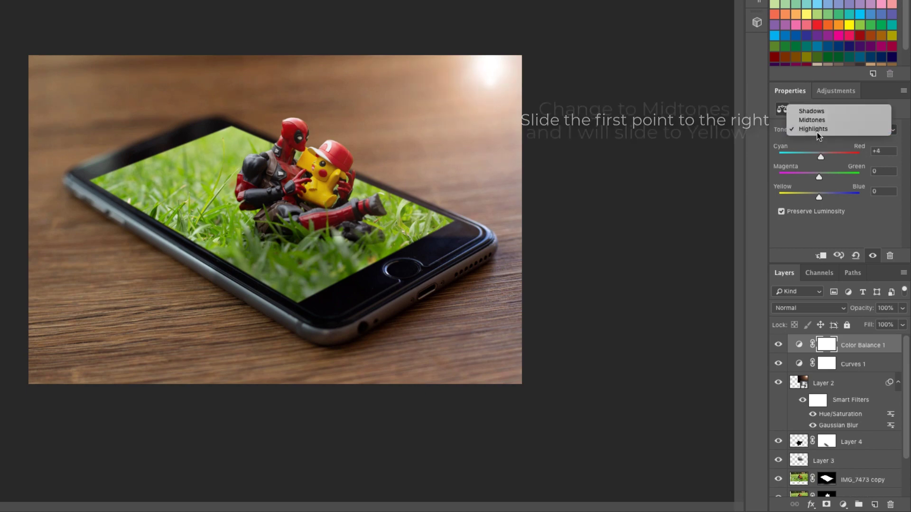
click(813, 120)
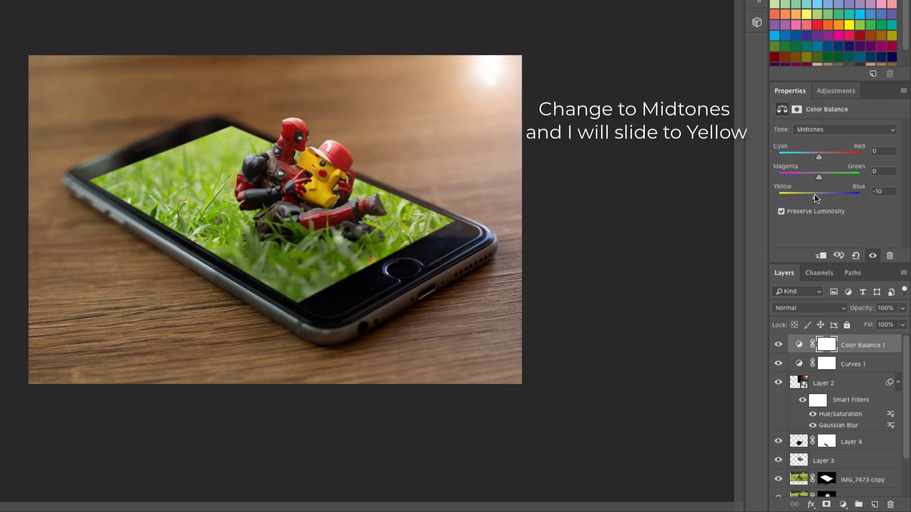
Set the Color Balance shadows to Cyan -6 and Blue +6
click(820, 129)
click(812, 120)
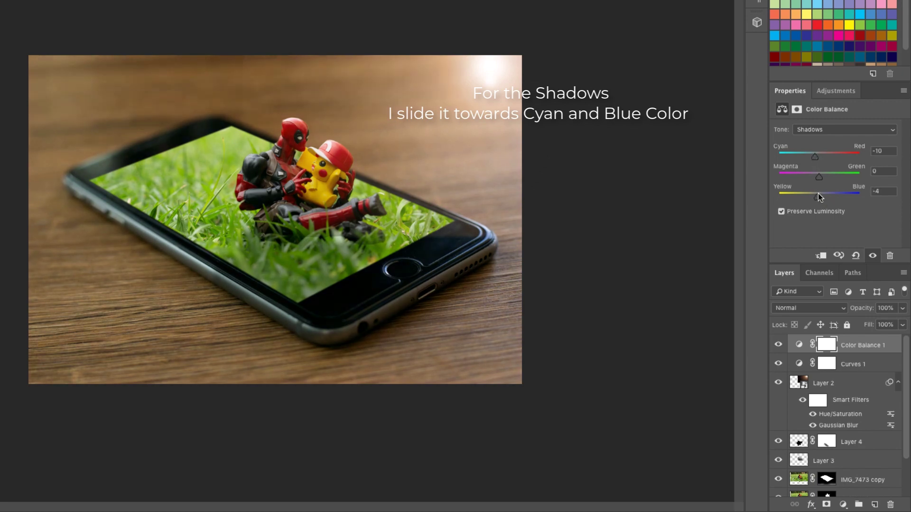
drag(815, 156, 816, 157)
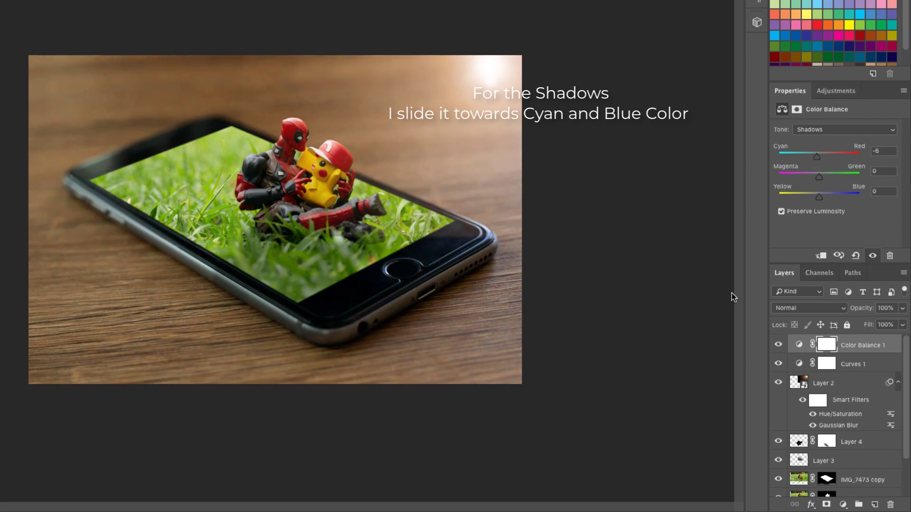
drag(820, 199, 821, 197)
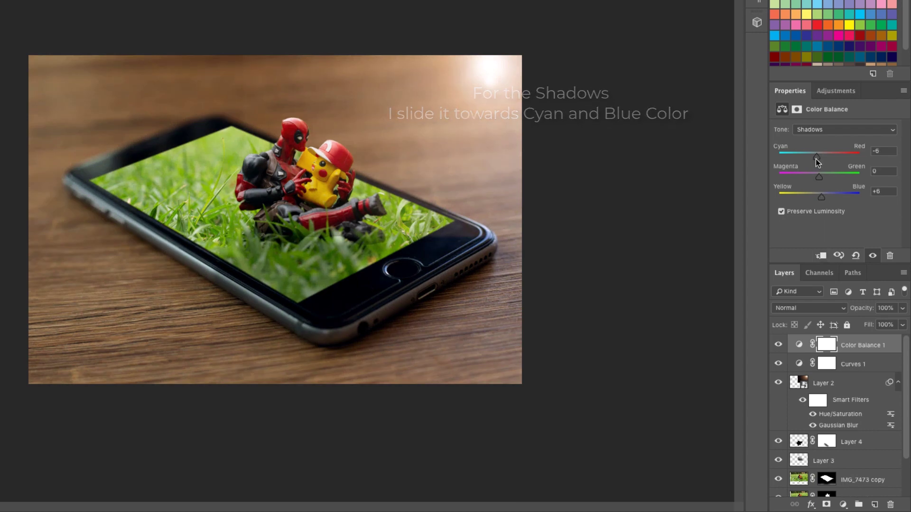
click(850, 441)
scroll(843, 392, down, 2)
click(856, 450)
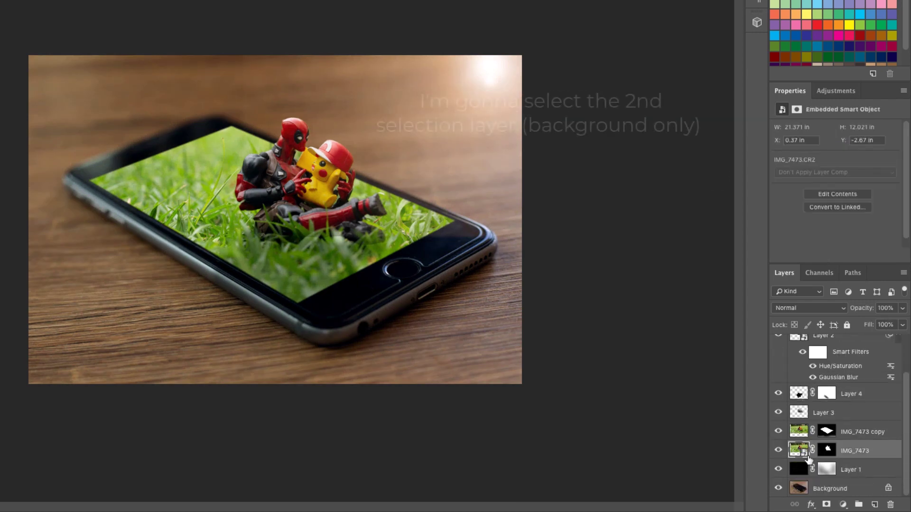
Toggle the IMG_7473 and screen grass layers off and on to compare
click(778, 450)
click(778, 450)
click(779, 431)
click(778, 431)
Select the IMG_7473 copy grass layer and switch to the Blur Tool
click(798, 431)
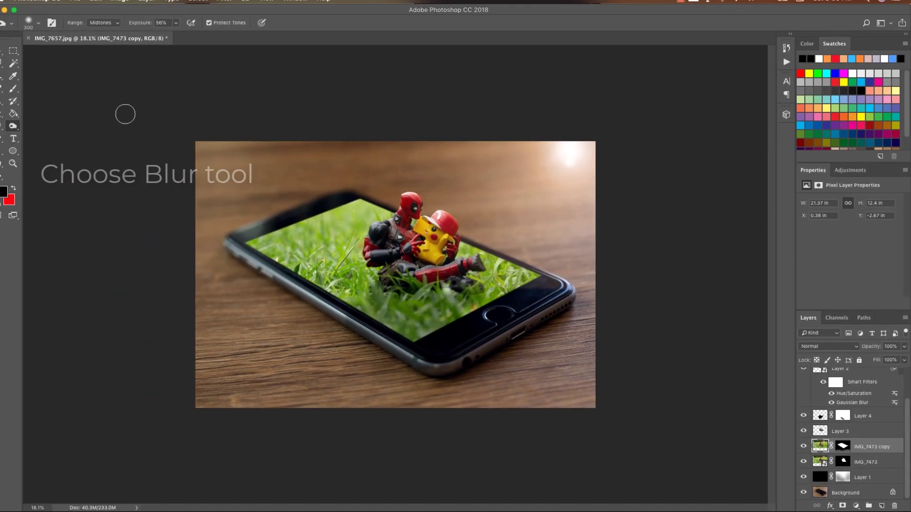
right_click(9, 132)
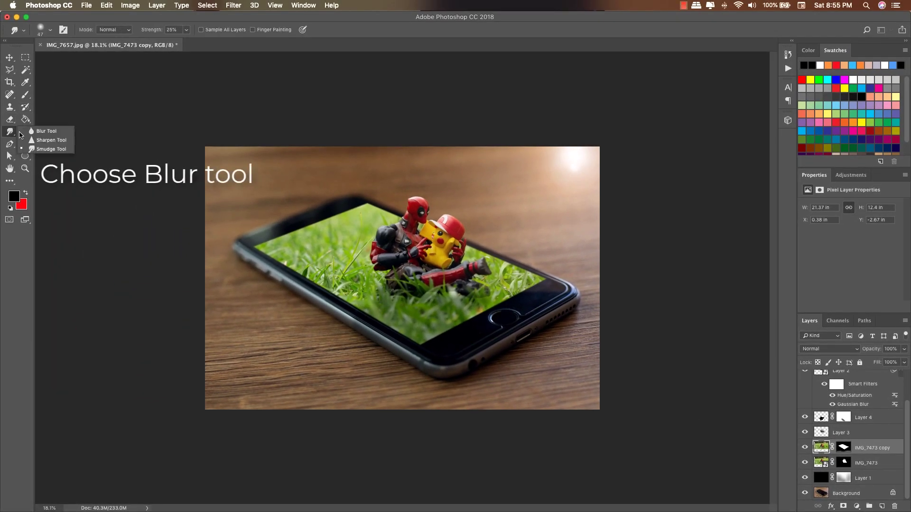
click(46, 131)
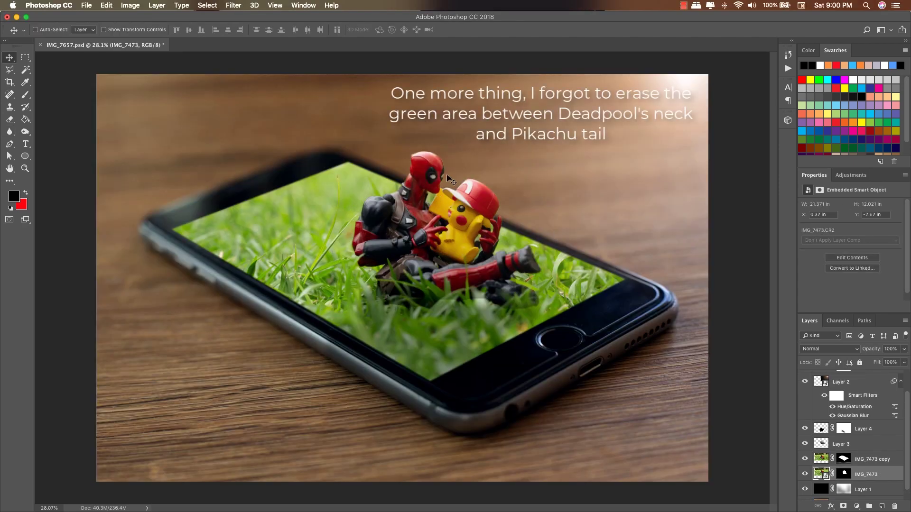
Toggle IMG_7473's visibility to inspect the green gap, then target its layer mask
scroll(448, 177, up, 6)
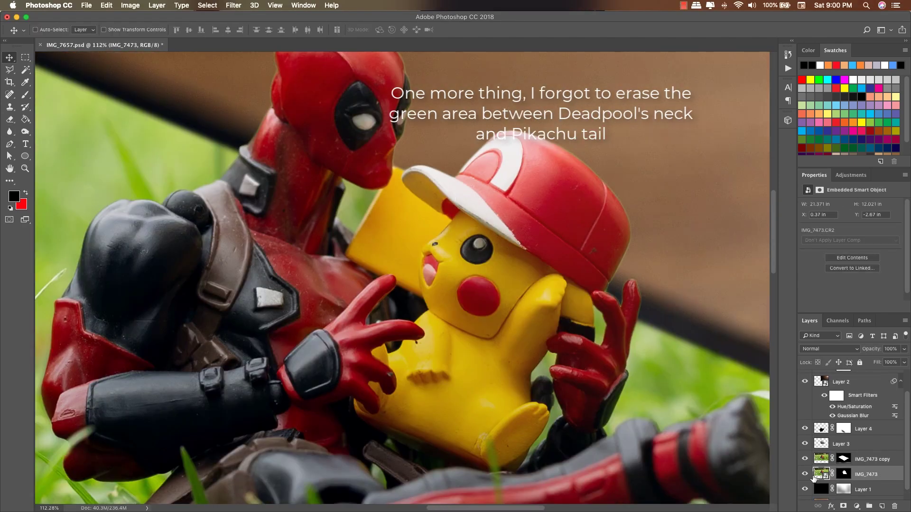
click(805, 474)
click(805, 474)
click(806, 474)
click(806, 474)
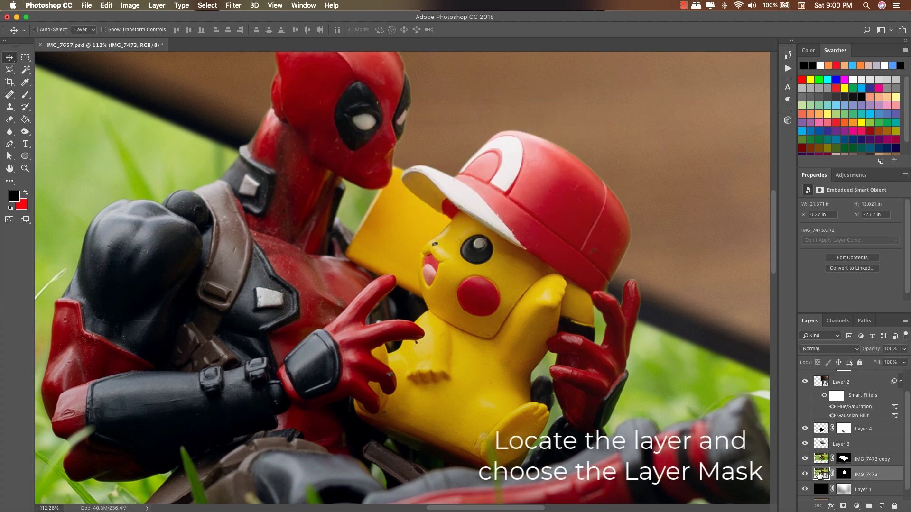
click(843, 474)
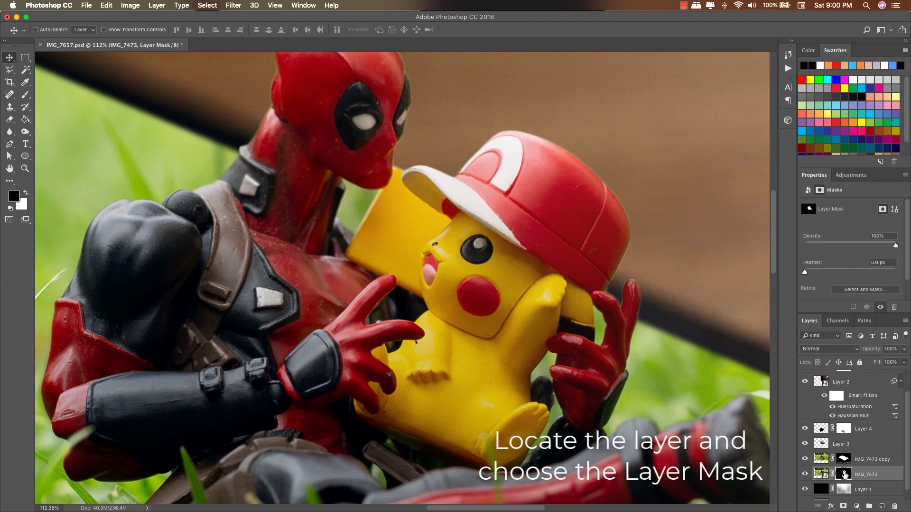
Set up the Brush at 25 px size and 100% opacity
click(25, 95)
right_click(409, 205)
drag(501, 227, 476, 226)
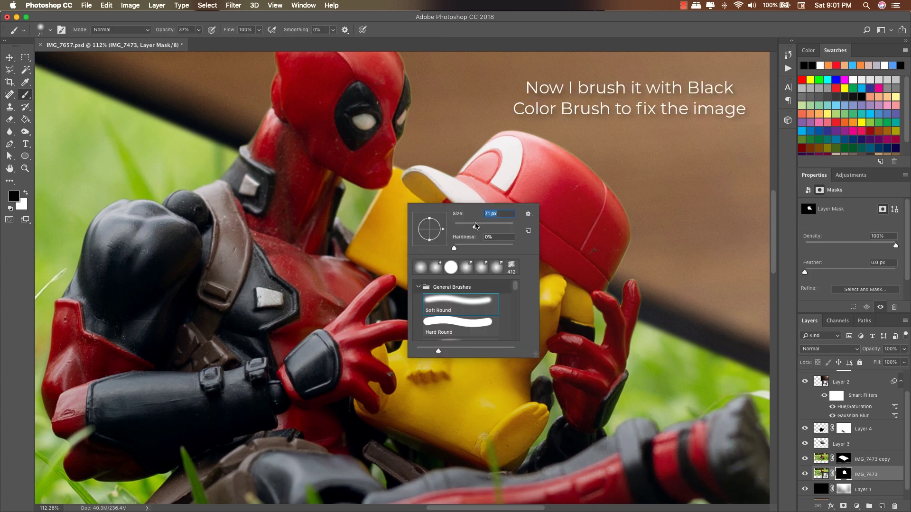
key(Return)
scroll(354, 187, up, 5)
right_click(418, 215)
drag(483, 238, 469, 241)
key(Return)
key(0)
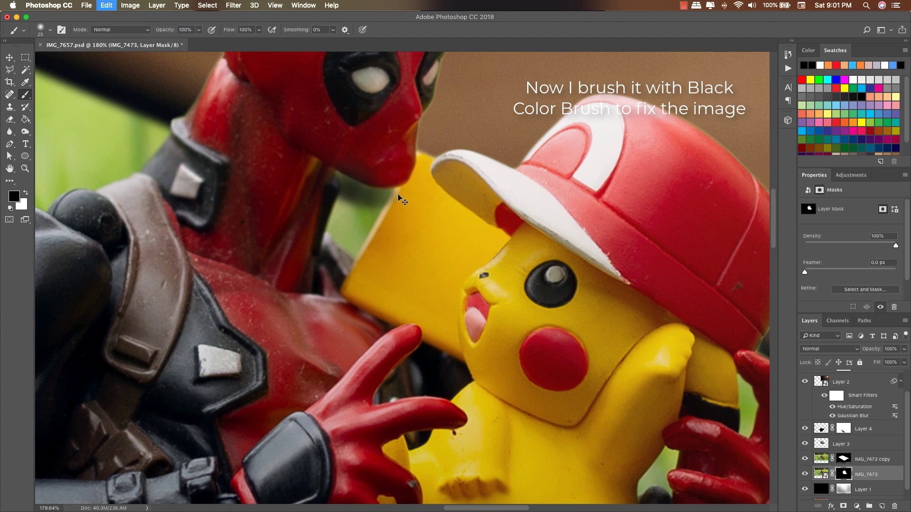
Shrink the brush to 17 px and swap the painting colour
right_click(346, 197)
drag(424, 223, 422, 227)
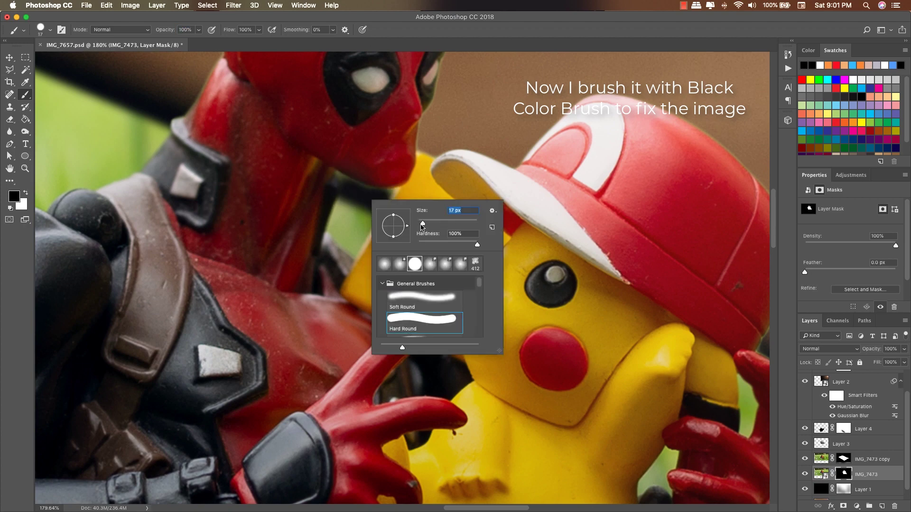
key(Return)
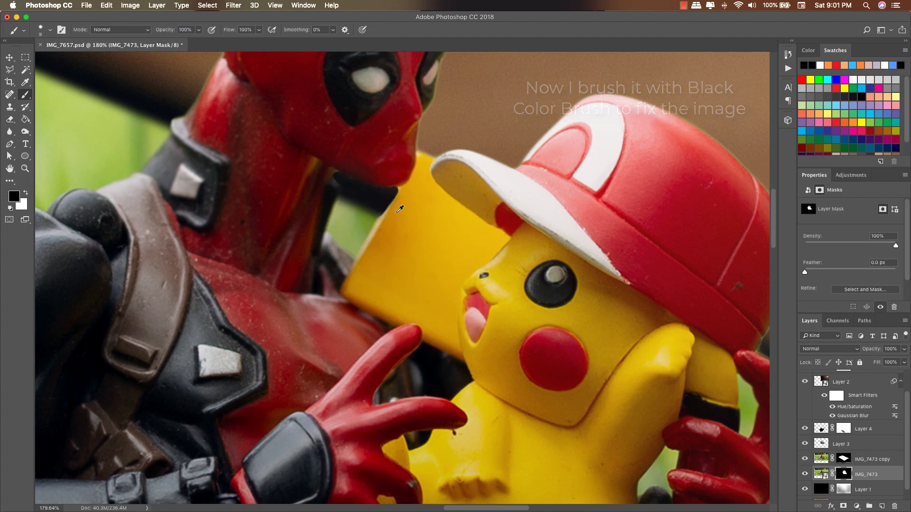
scroll(394, 284, up, 3)
key(x)
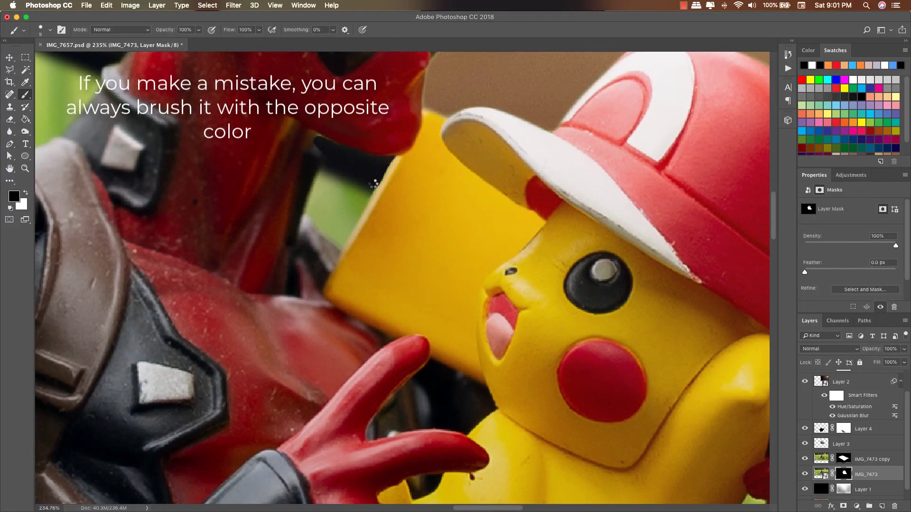
scroll(322, 147, down, 10)
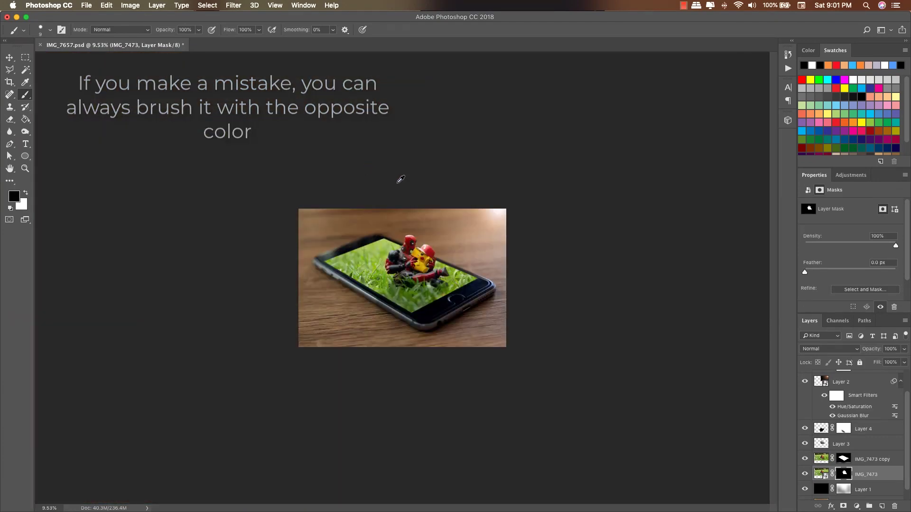
scroll(480, 214, up, 5)
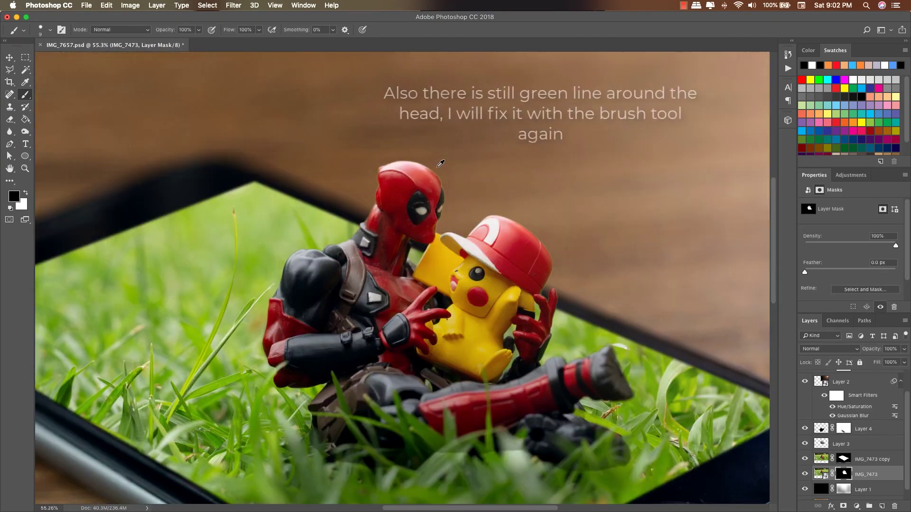
Zoom in to 200% on Deadpool's head
scroll(458, 174, up, 3)
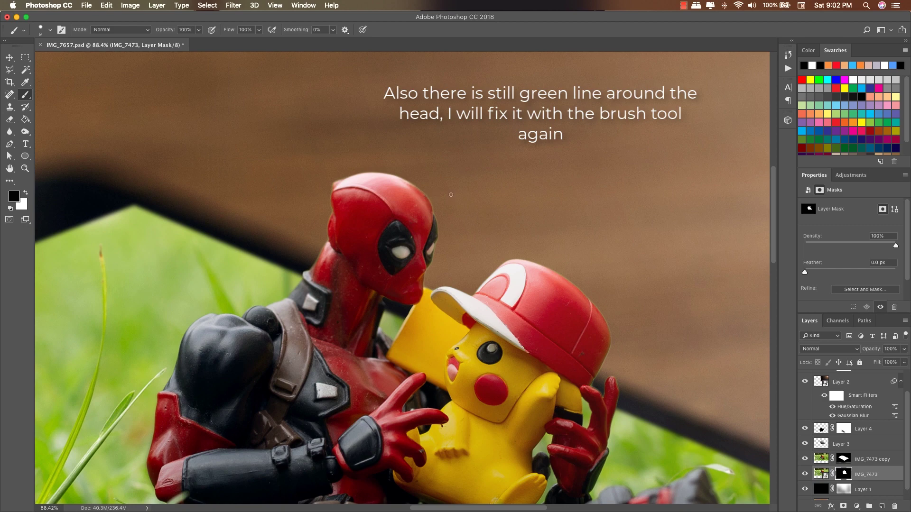
scroll(438, 194, up, 2)
right_click(520, 240)
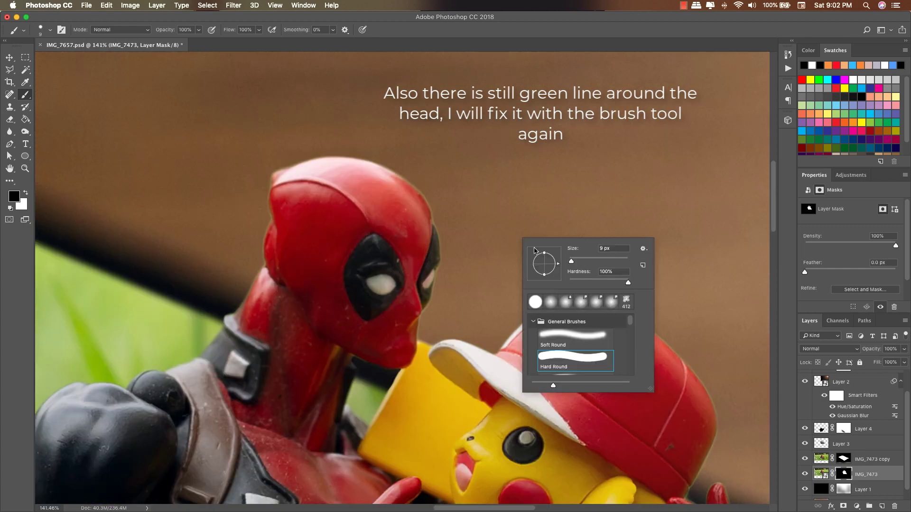
key(z)
key(super+1)
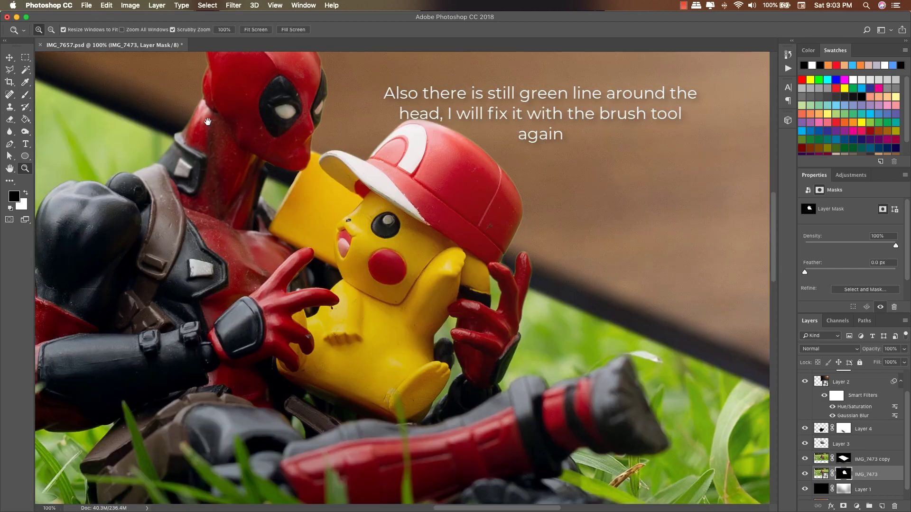
drag(208, 122, 225, 161)
click(596, 321)
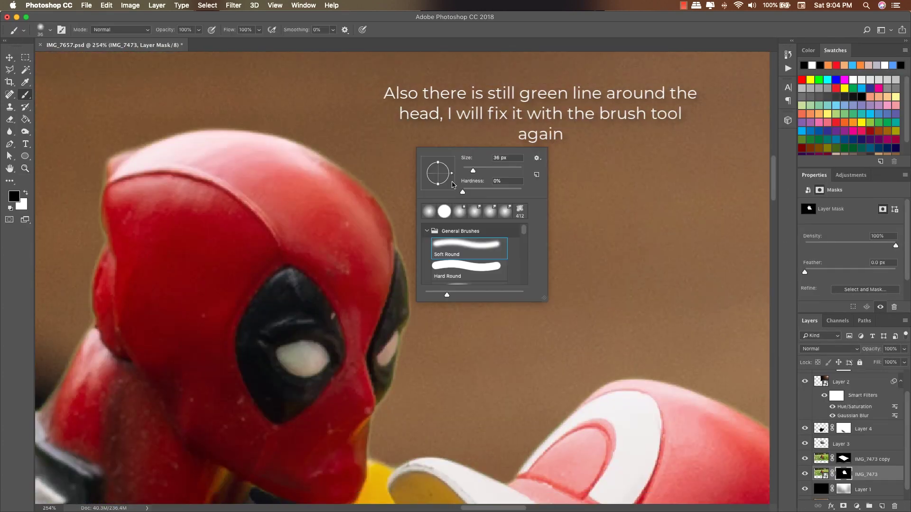
Paint black along the head edge to remove the green fringe, then zoom out
key(Escape)
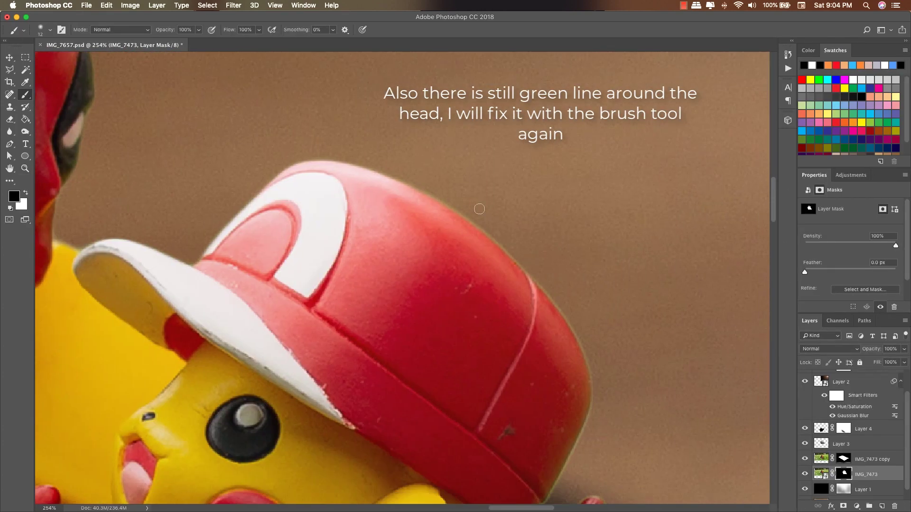
scroll(480, 209, down, 5)
scroll(479, 209, right, 3)
scroll(488, 311, up, 2)
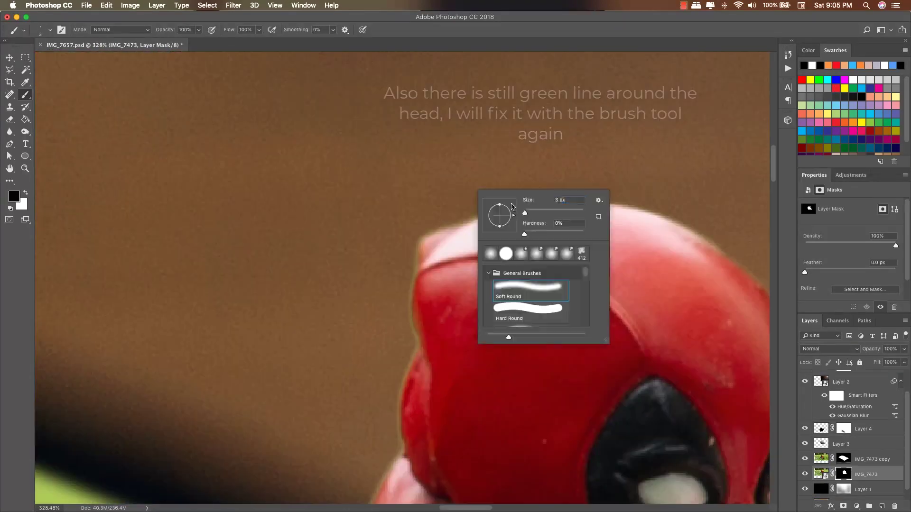
key(Escape)
drag(427, 228, 397, 413)
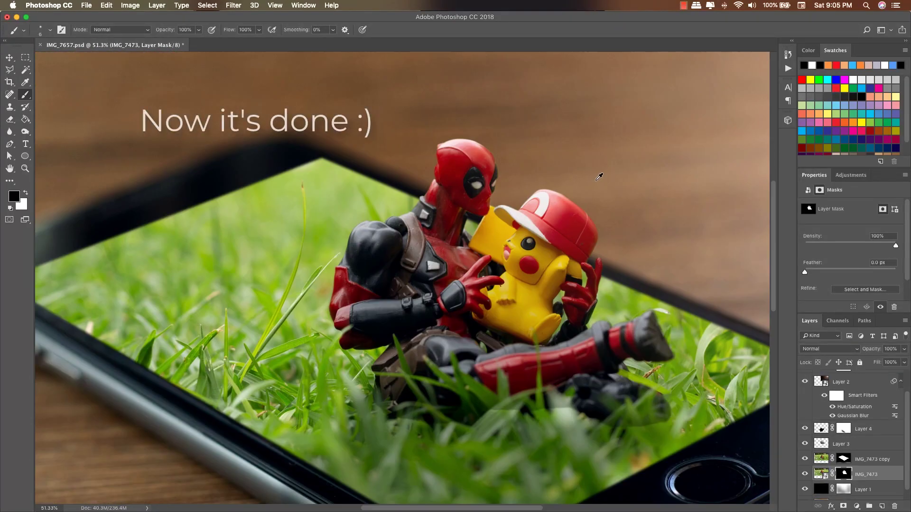
key(ctrl+minus)
key(ctrl+minus)
key(ctrl+minus)
key(ctrl+minus)
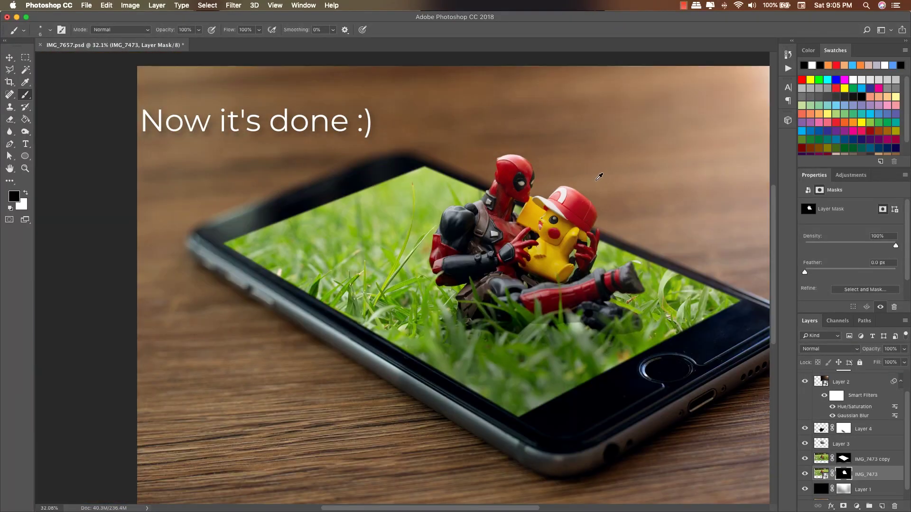